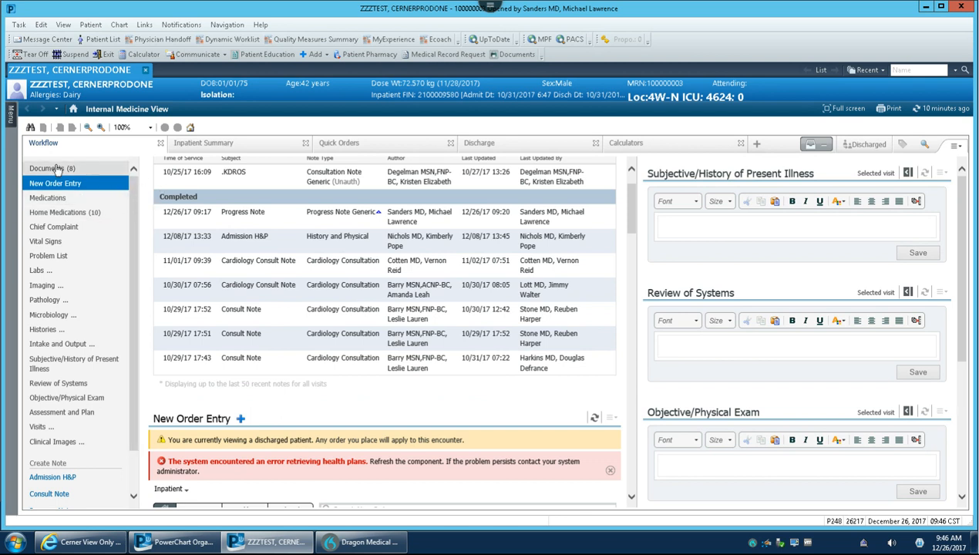
Check the reconciliation statuses in the workflow's Medications section and in the discharge Medication Reconciliation section.
{"action": "left_click", "coordinate": [54, 198]}
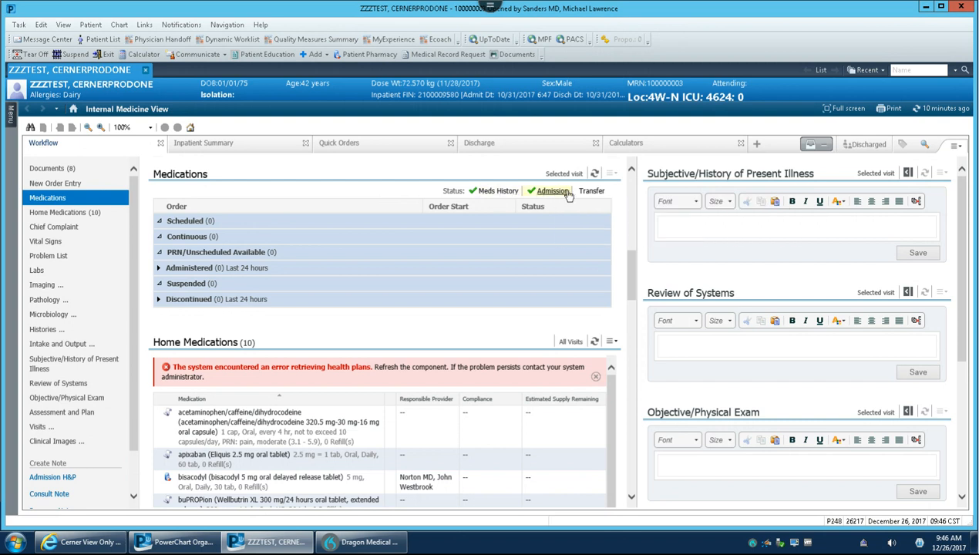
{"action": "mouse_move", "coordinate": [490, 195]}
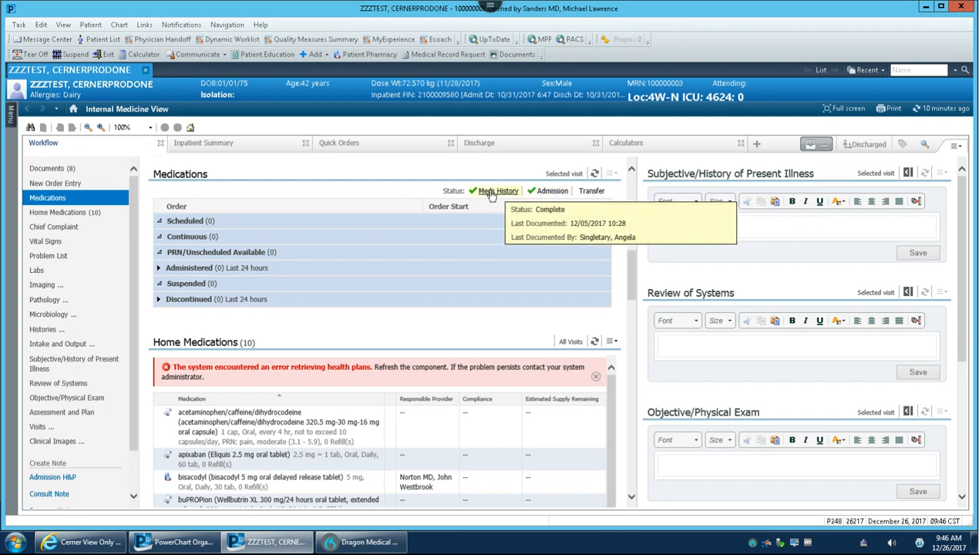
{"action": "mouse_move", "coordinate": [545, 197]}
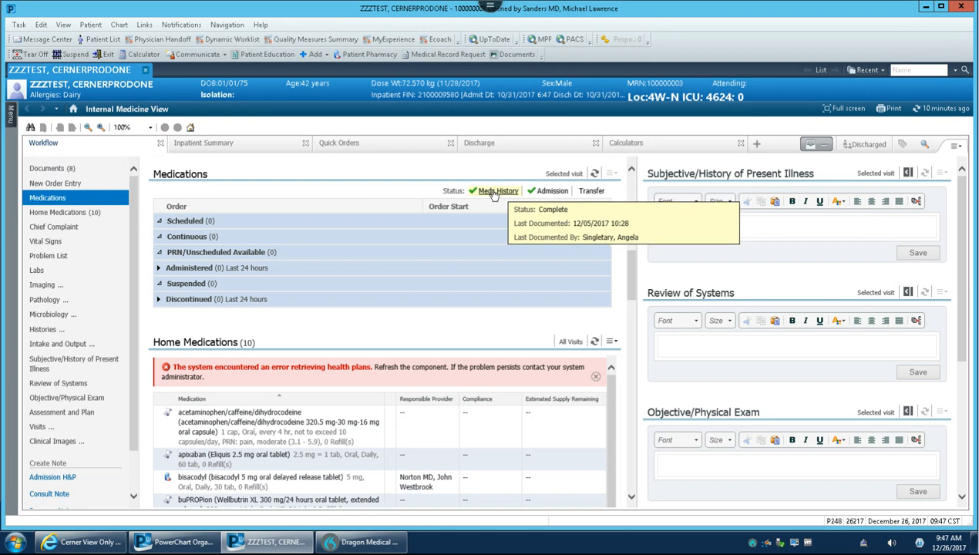
{"action": "left_click", "coordinate": [515, 145]}
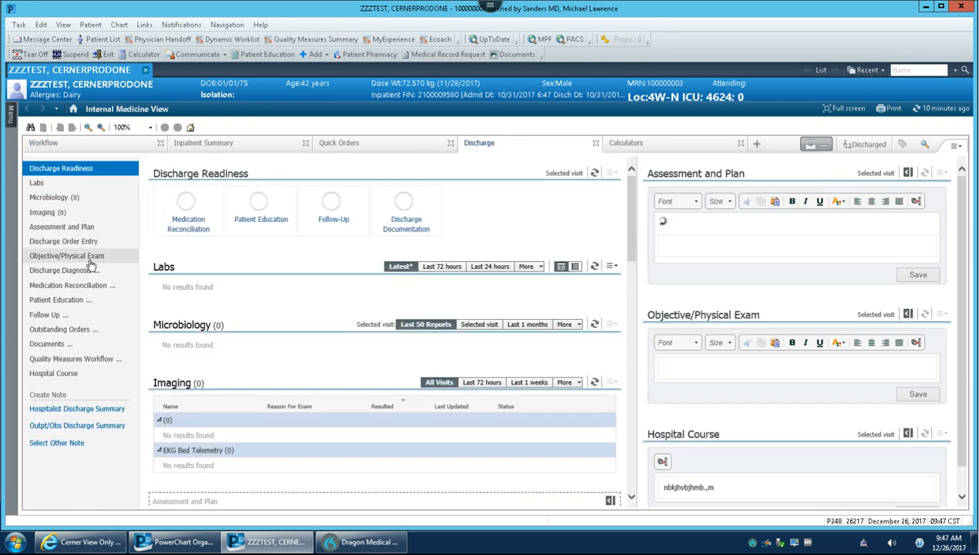
{"action": "left_click", "coordinate": [75, 287]}
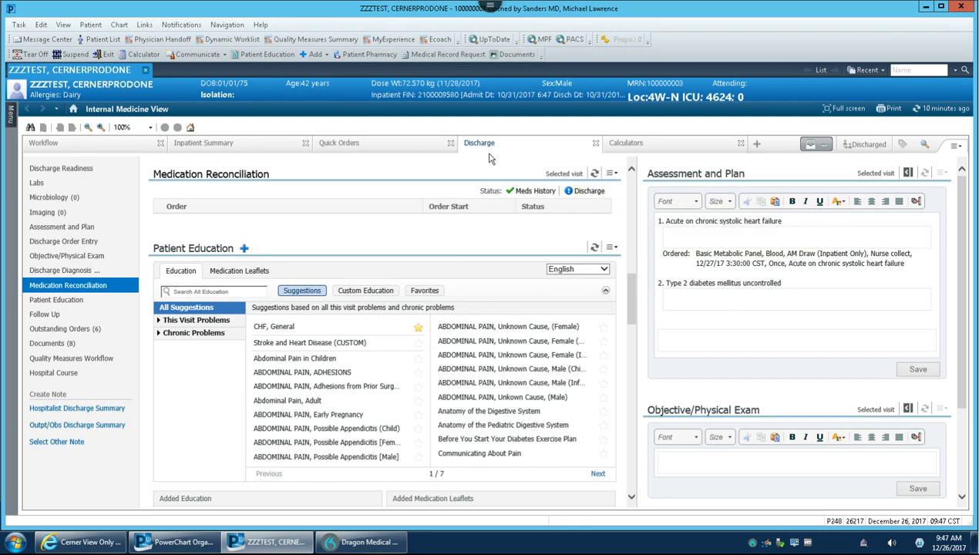
{"action": "left_click", "coordinate": [71, 148]}
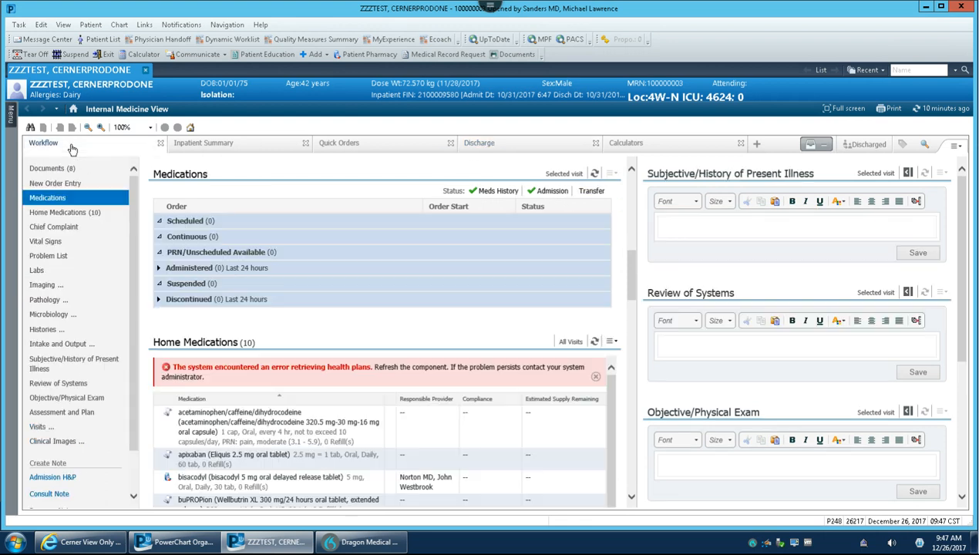
Add metFORMIN 500 mg oral tablet (1 tab, Oral, BID, # 60 tab) to the home medication history.
{"action": "mouse_move", "coordinate": [509, 197]}
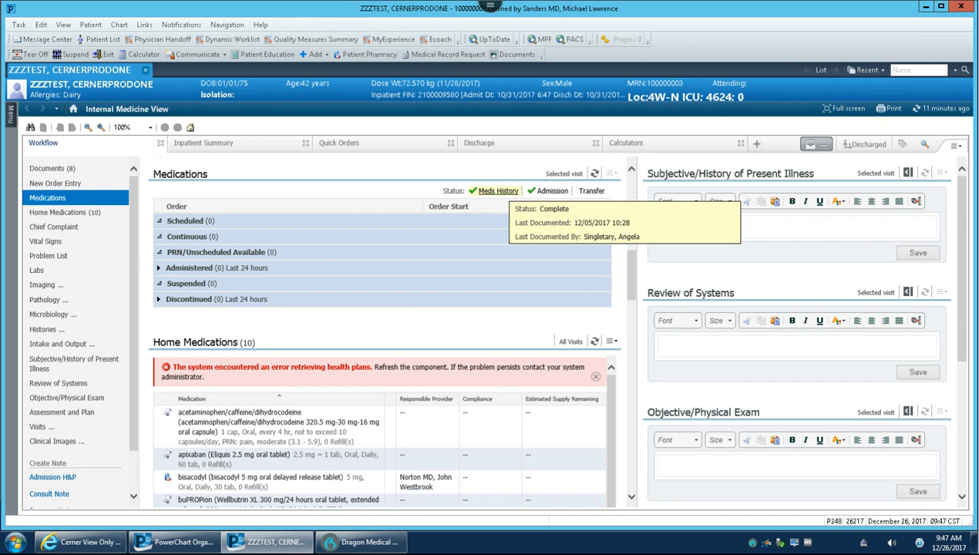
{"action": "left_click", "coordinate": [494, 194]}
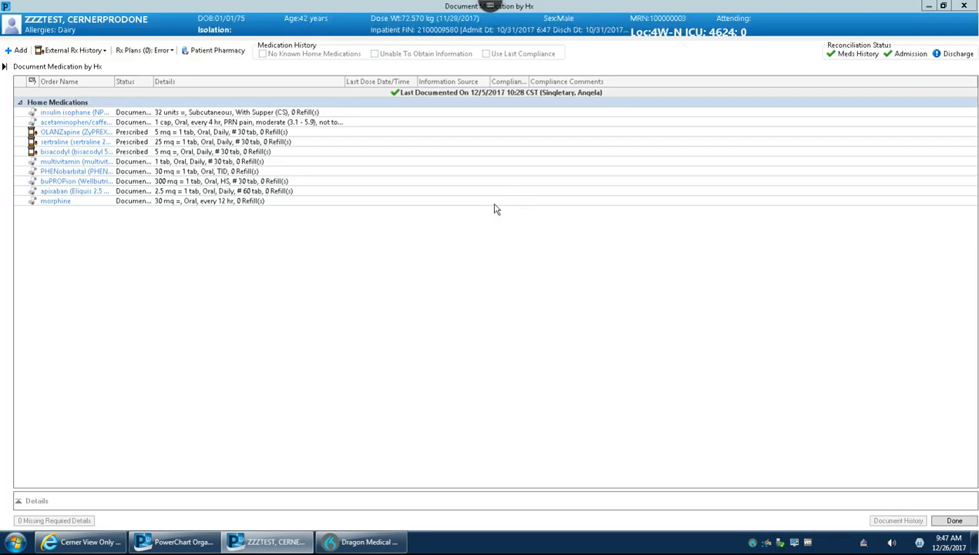
{"action": "left_click", "coordinate": [17, 50]}
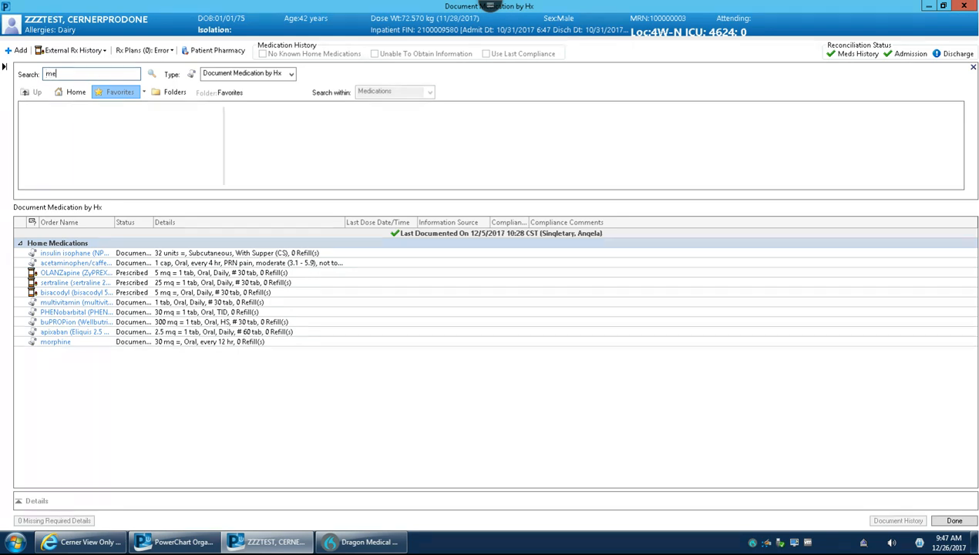
{"action": "type", "text": "metformin"}
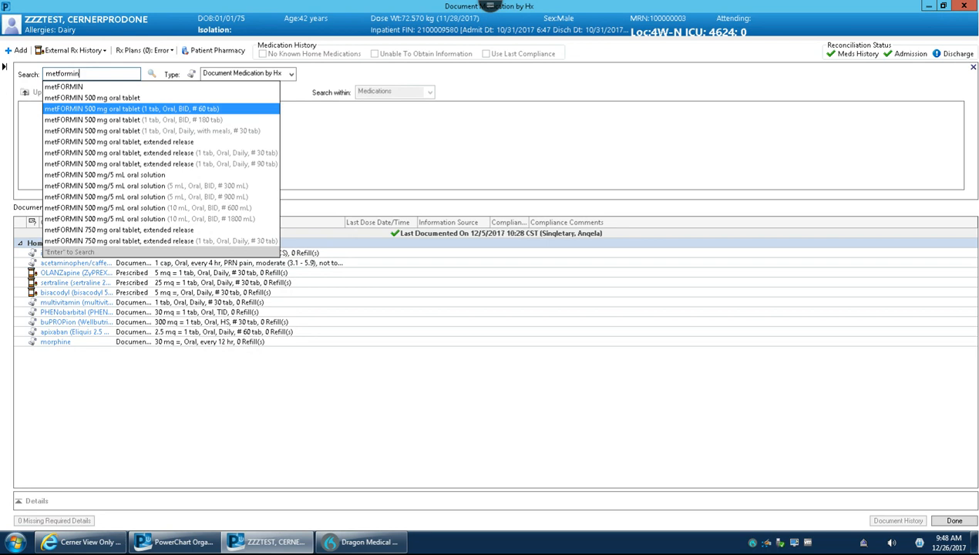
{"action": "left_click", "coordinate": [193, 109]}
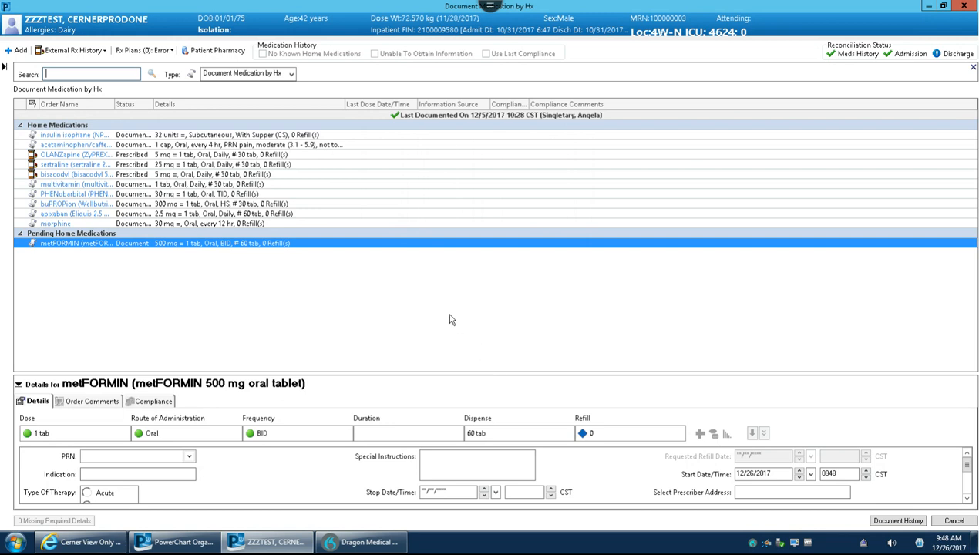
Examine the multivitamin's order information and view the external prescription history.
{"action": "double_click", "coordinate": [98, 186]}
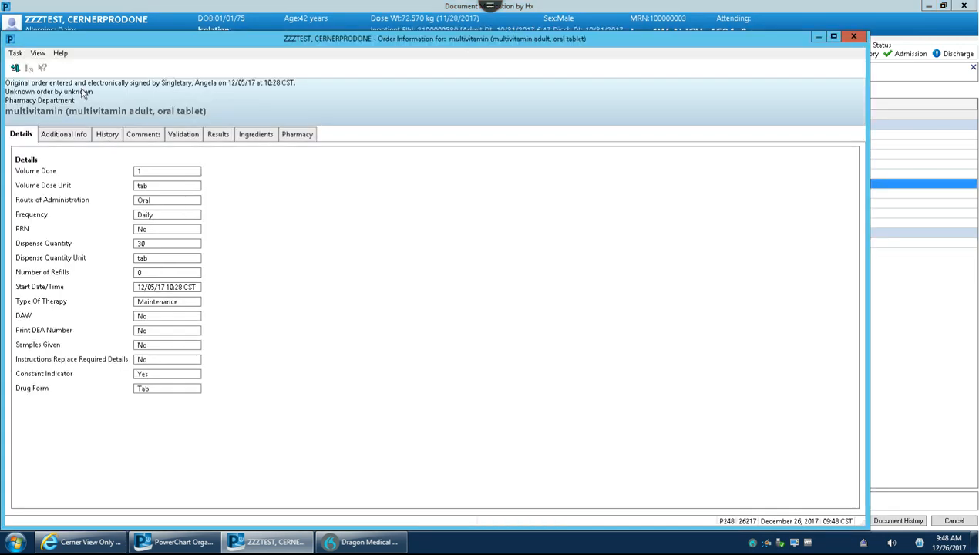
{"action": "left_click", "coordinate": [15, 68]}
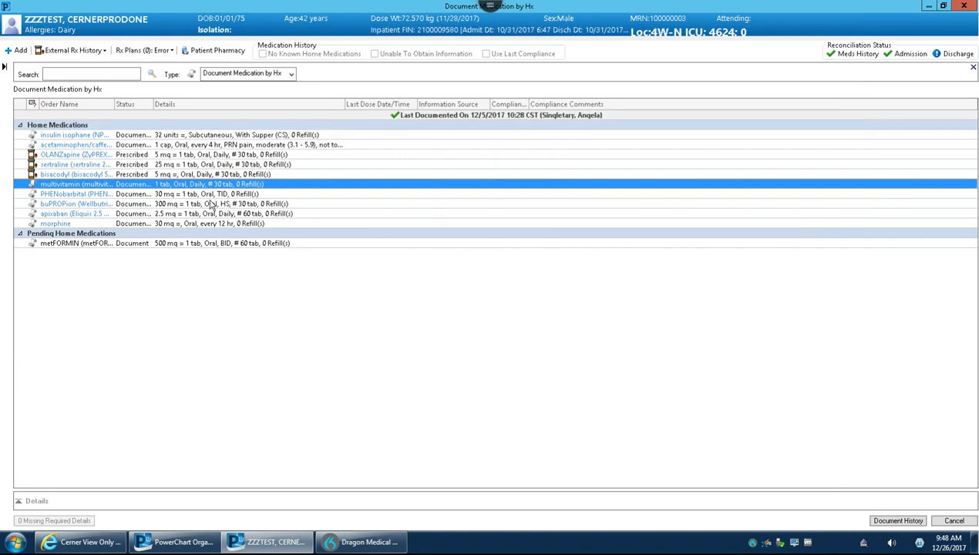
{"action": "left_click", "coordinate": [103, 51]}
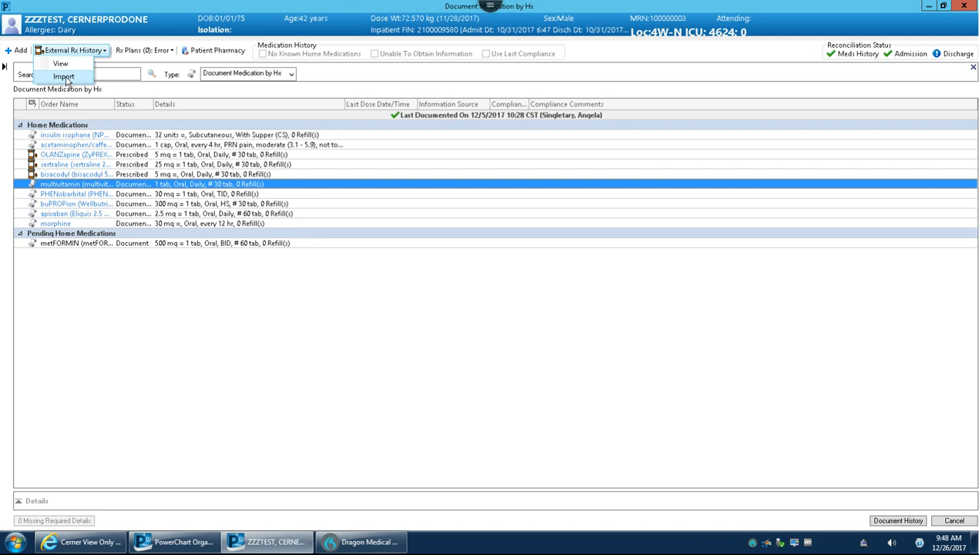
{"action": "left_click", "coordinate": [67, 66]}
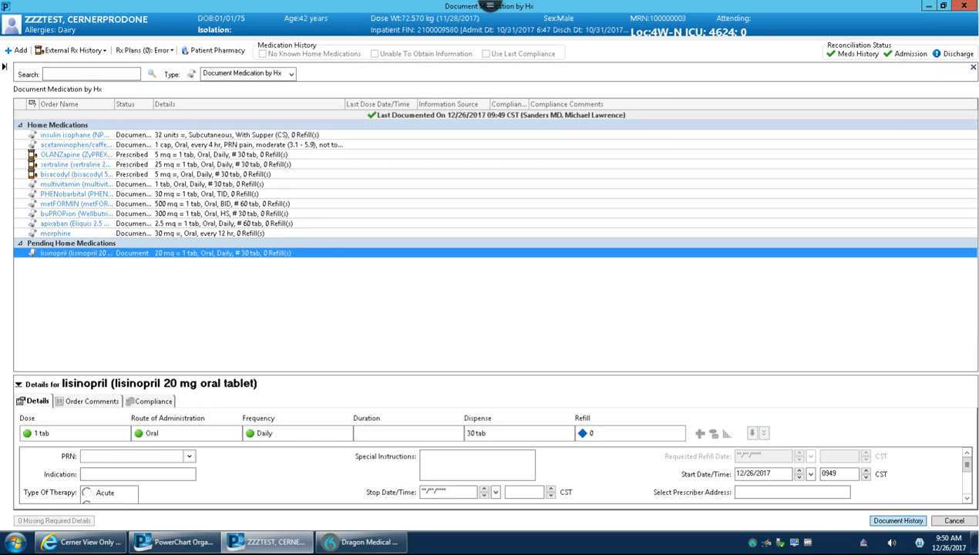
Document the home medication history with the pending lisinopril 20 mg oral tablet, 1 tab daily.
{"action": "left_click", "coordinate": [899, 521]}
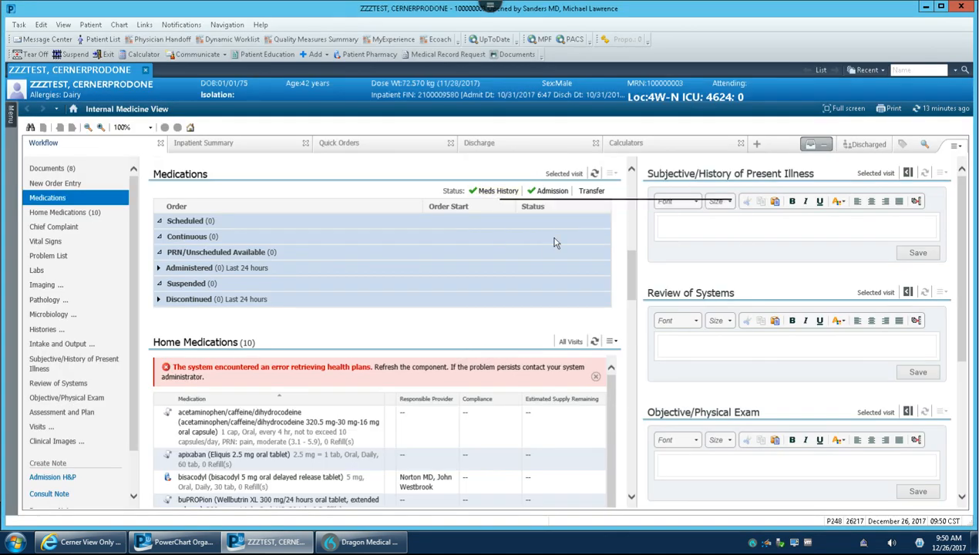
In the admission reconciliation, continue apixaban, lisinopril, OLANZapine and sertraline, and discontinue HumuLIN 70/30 insulin, metFORMIN, morphine and multivitamin.
{"action": "mouse_move", "coordinate": [556, 197]}
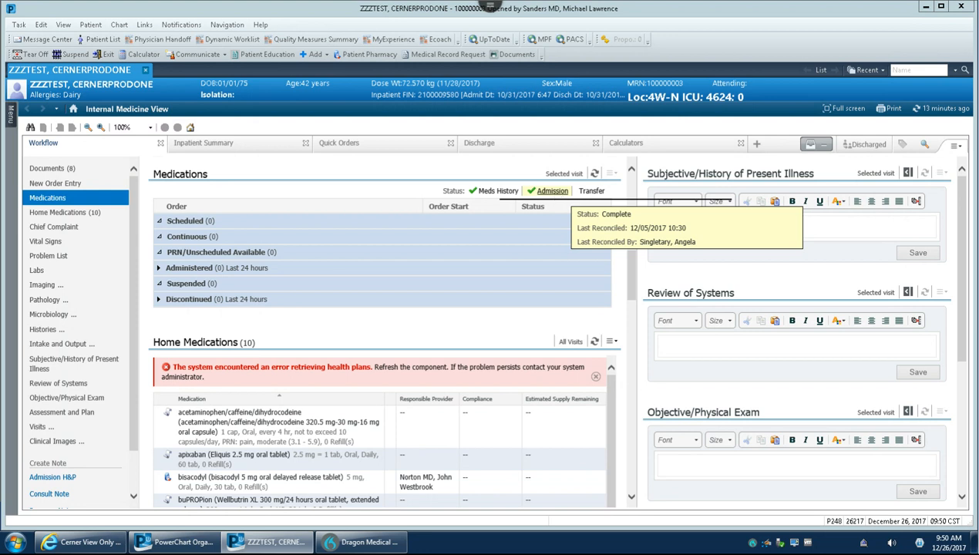
{"action": "left_click", "coordinate": [553, 192]}
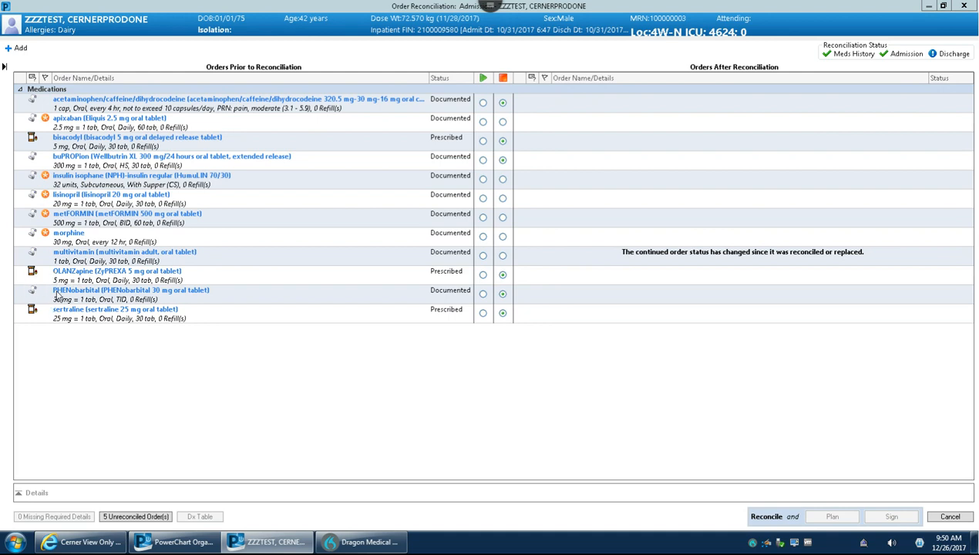
{"action": "left_click", "coordinate": [482, 122]}
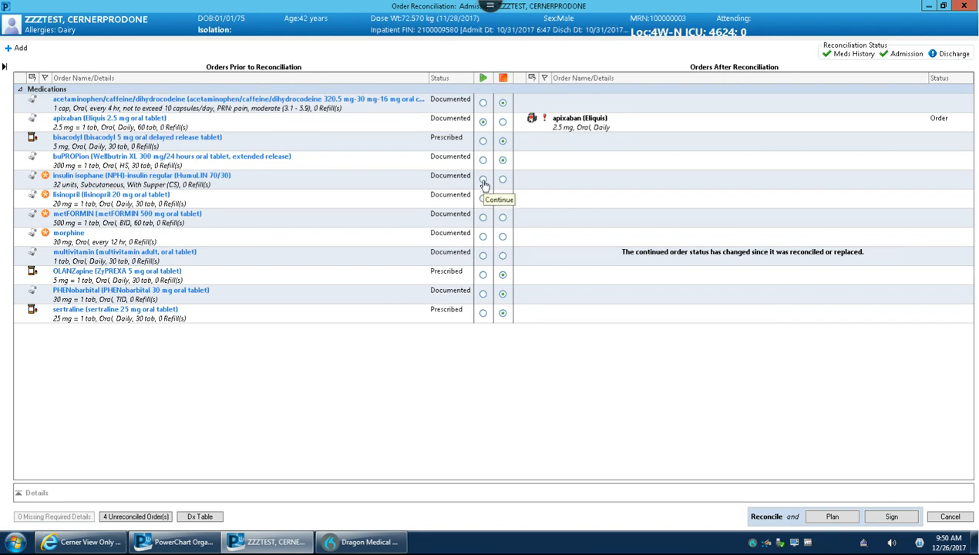
{"action": "left_click", "coordinate": [483, 180]}
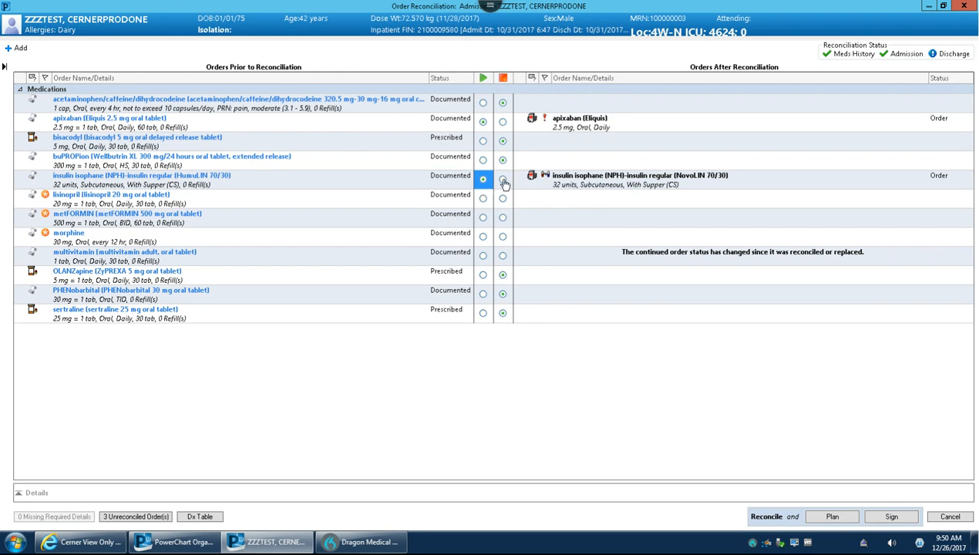
{"action": "left_click", "coordinate": [503, 181]}
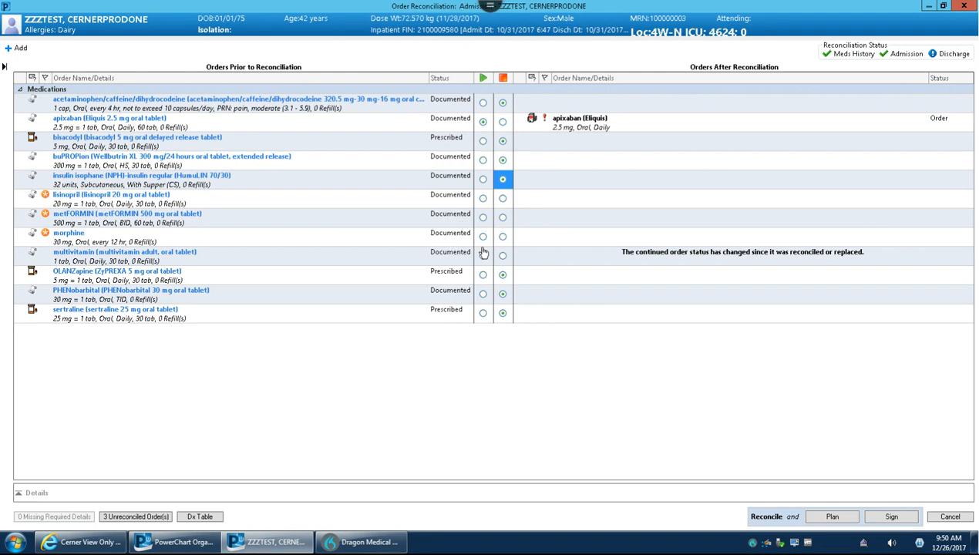
{"action": "left_click", "coordinate": [483, 198]}
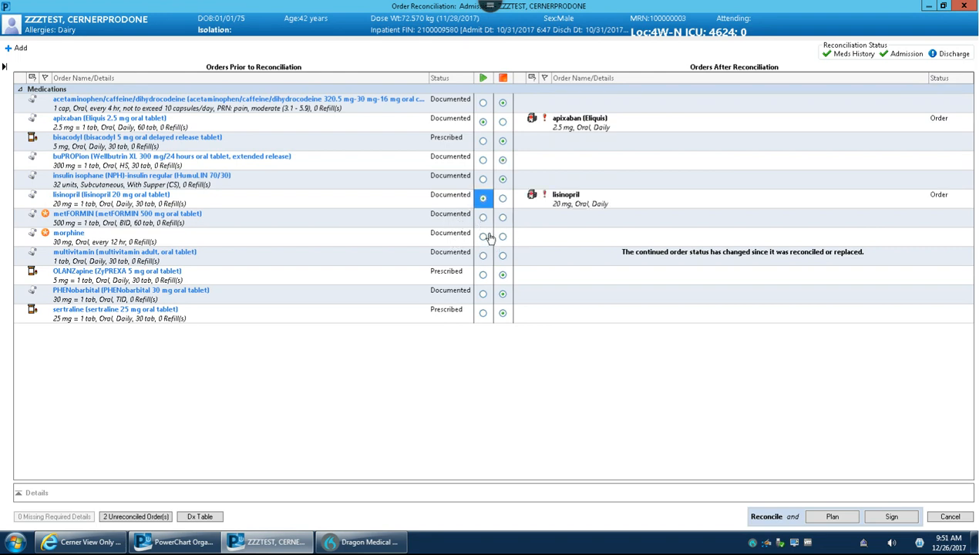
{"action": "left_click", "coordinate": [503, 219]}
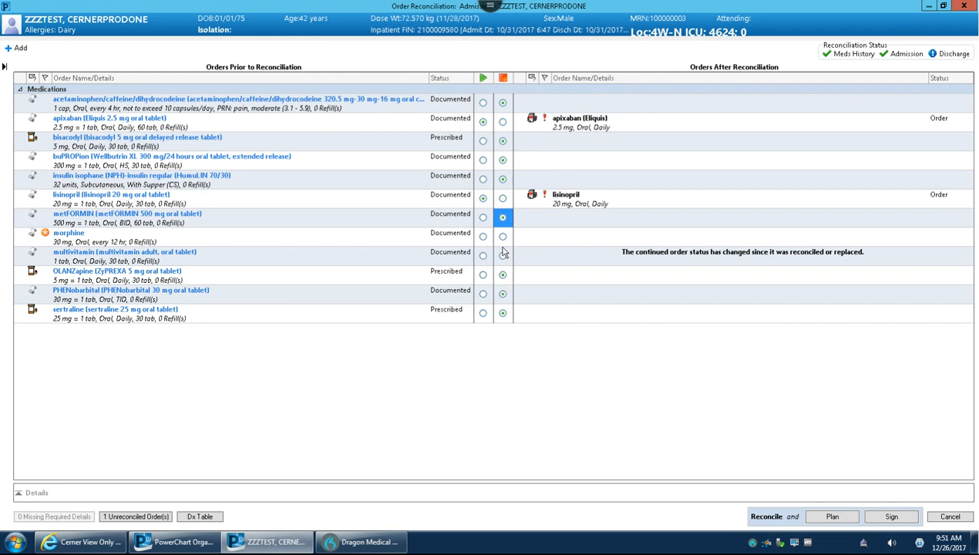
{"action": "left_click", "coordinate": [503, 236]}
{"action": "left_click", "coordinate": [503, 255]}
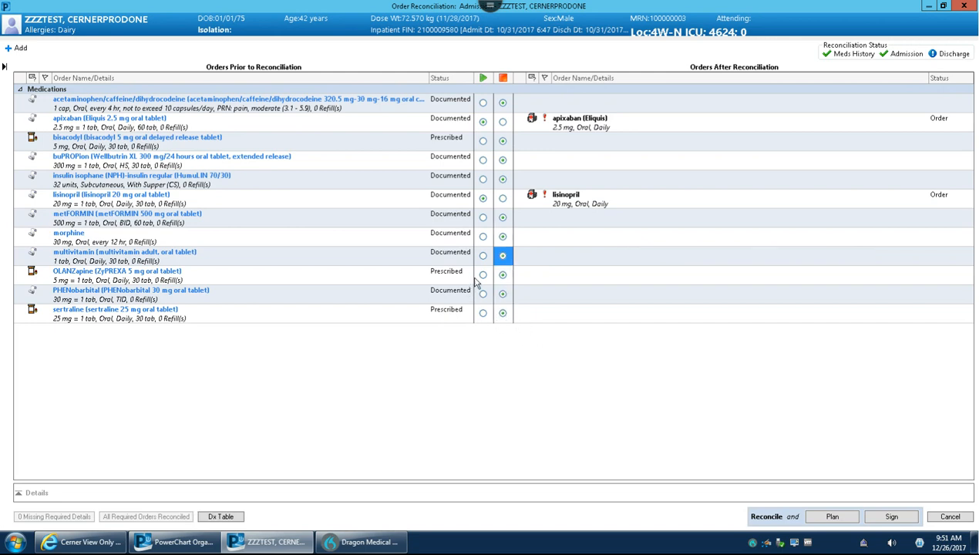
{"action": "left_click", "coordinate": [483, 275]}
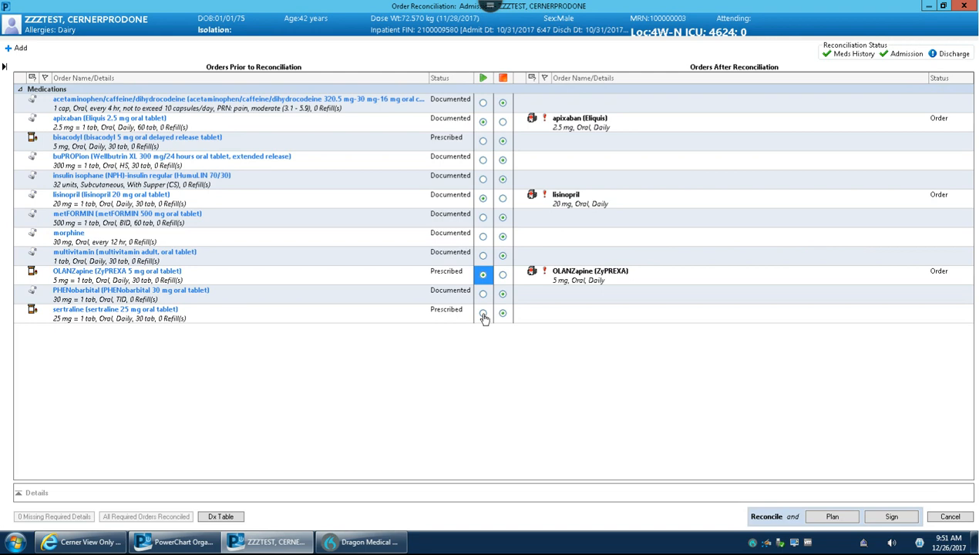
{"action": "left_click", "coordinate": [483, 313]}
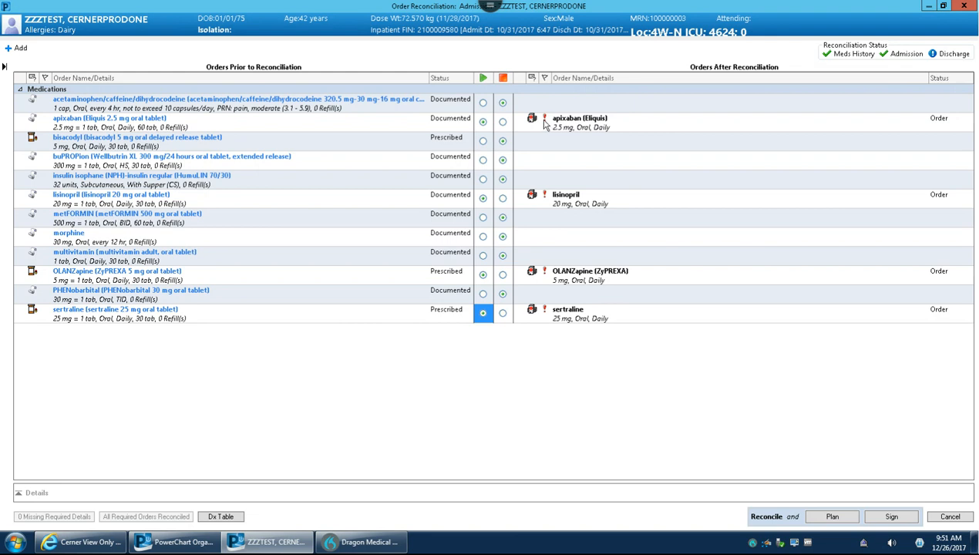
Review the administration schedules of the continued apixaban and lisinopril orders, and sign the admission reconciliation.
{"action": "left_click", "coordinate": [581, 124]}
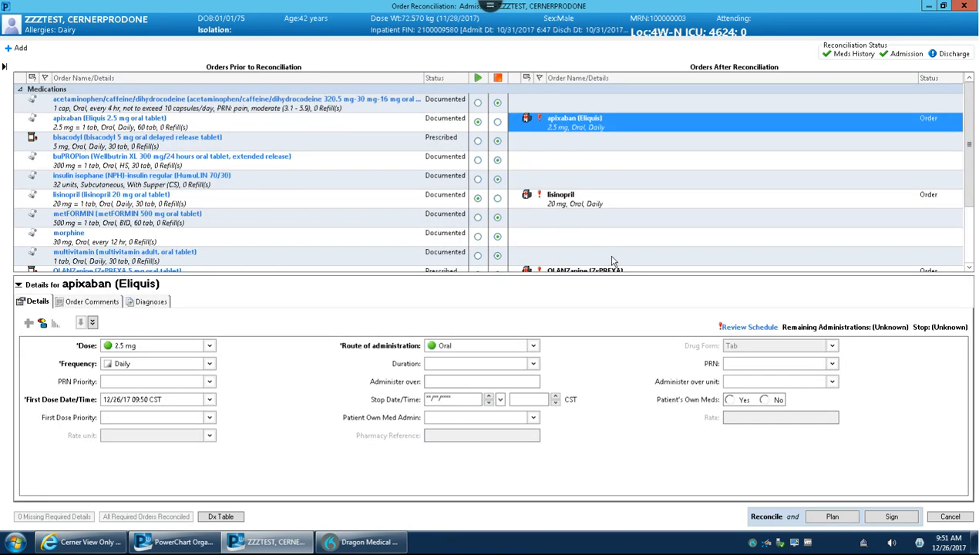
{"action": "left_click", "coordinate": [742, 327]}
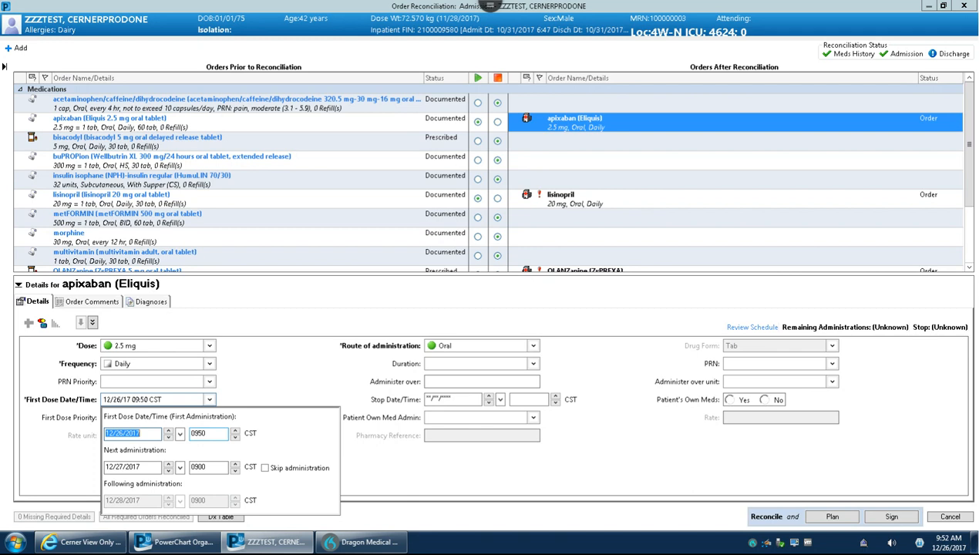
{"action": "left_click", "coordinate": [578, 199]}
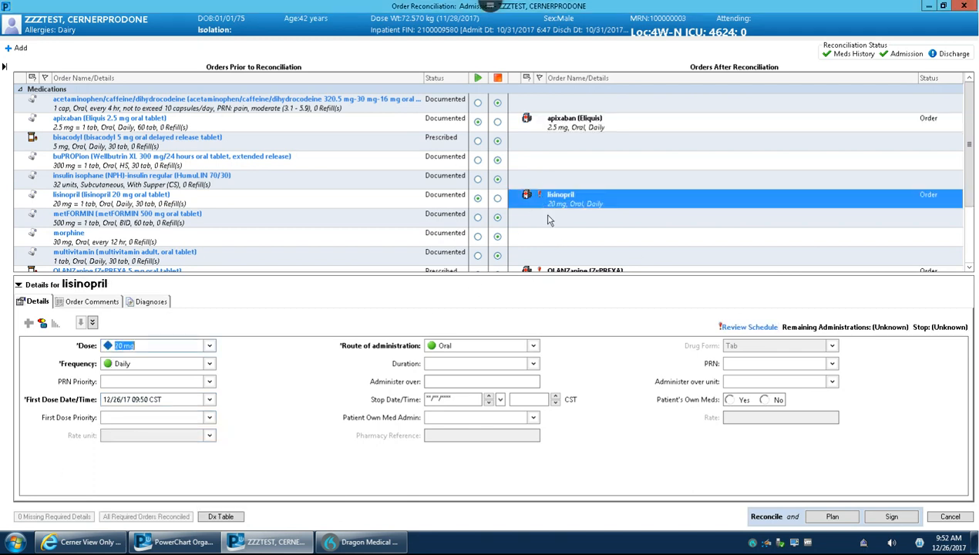
{"action": "left_click", "coordinate": [742, 328]}
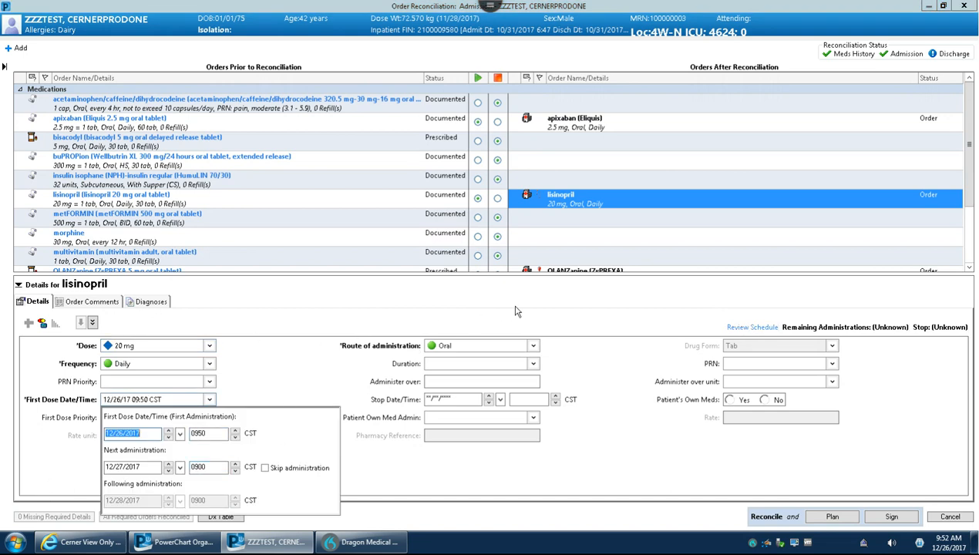
{"action": "left_click", "coordinate": [348, 239]}
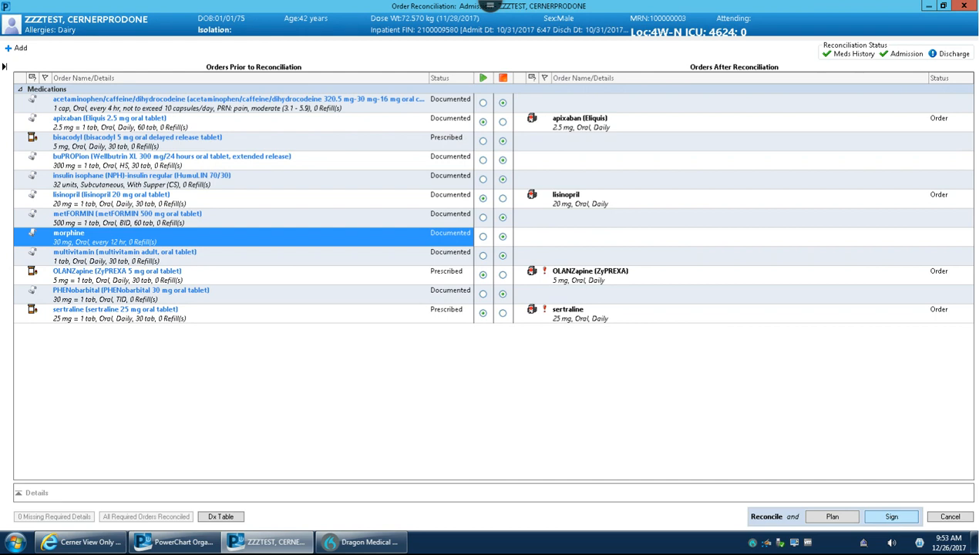
{"action": "left_click", "coordinate": [892, 516]}
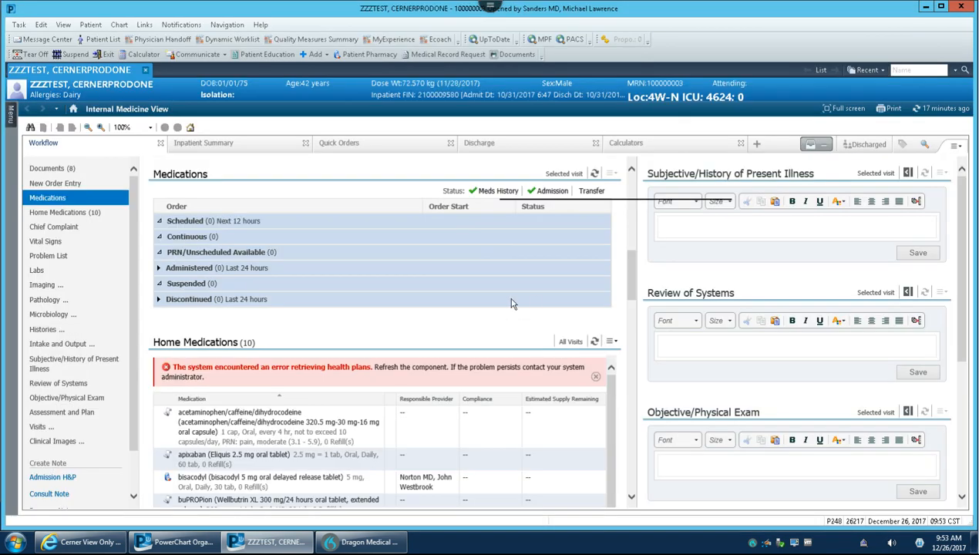
Open the transfer reconciliation and examine its medication, patient care, laboratory, consult and communication orders.
{"action": "mouse_move", "coordinate": [543, 195]}
{"action": "left_click", "coordinate": [587, 193]}
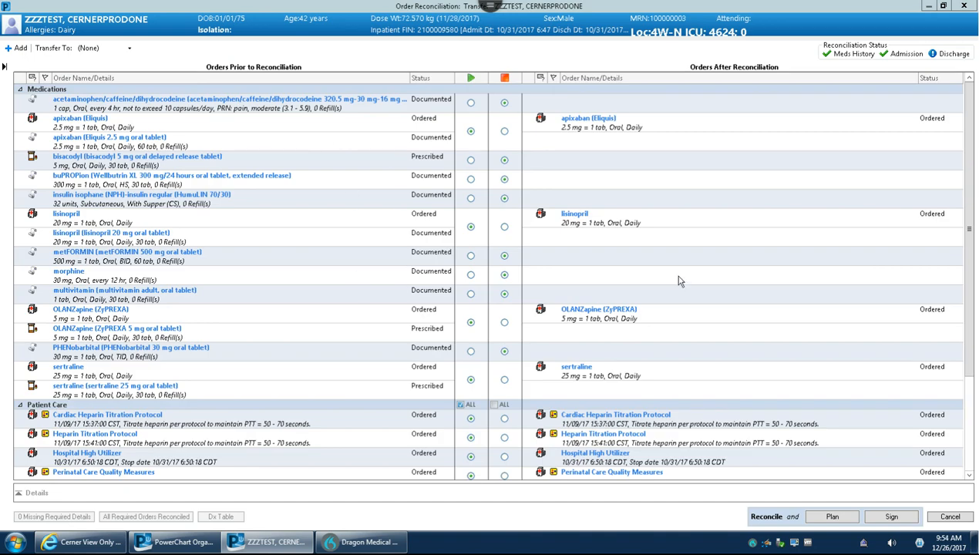
{"action": "left_click_drag", "start_coordinate": [972, 337], "coordinate": [974, 428]}
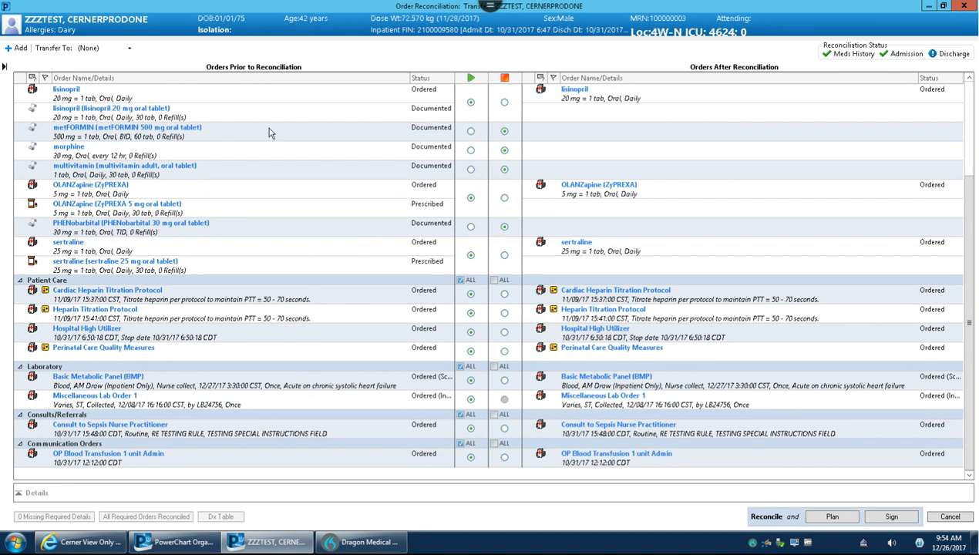
Review the transfer reconciliation's medication and other orders, and exit it without saving the pending actions.
{"action": "scroll", "coordinate": [556, 198], "scroll_direction": "up", "scroll_amount": 3}
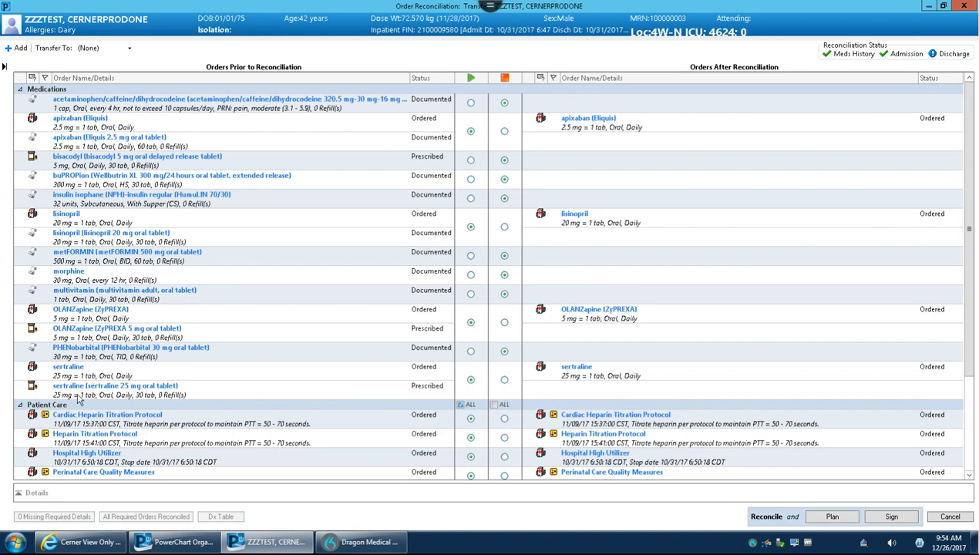
{"action": "scroll", "coordinate": [974, 246], "scroll_direction": "down", "scroll_amount": 3}
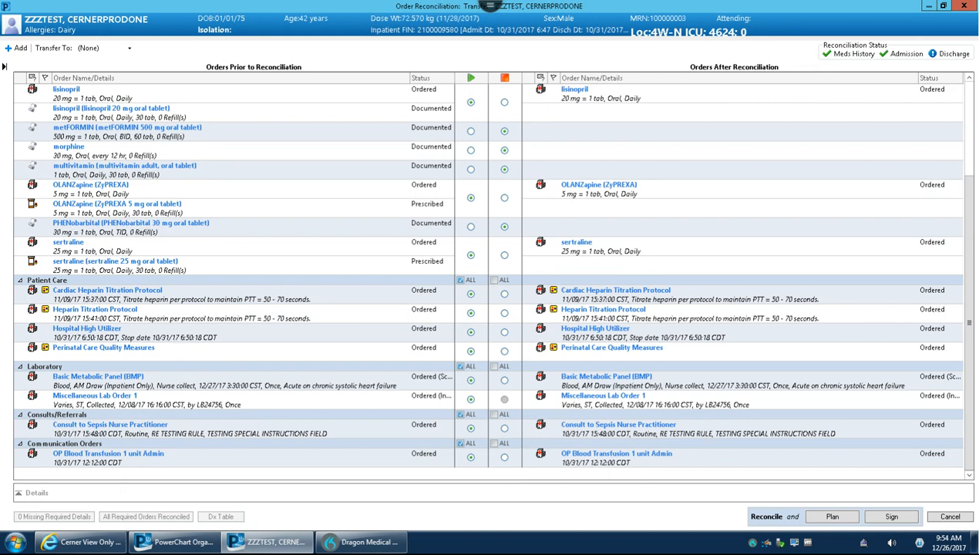
{"action": "left_click", "coordinate": [950, 516]}
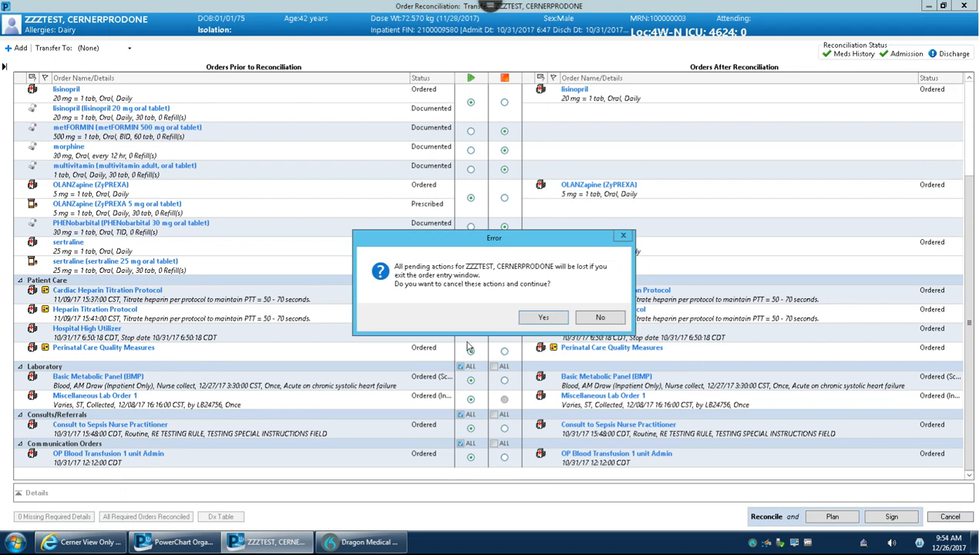
{"action": "left_click", "coordinate": [532, 314]}
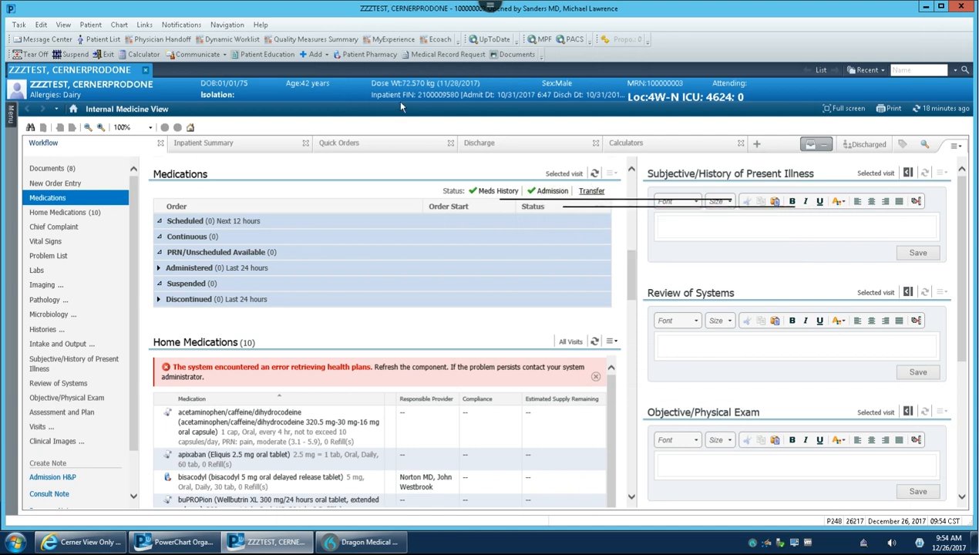
Open the discharge reconciliation, continue all remaining home medications, and do not continue the remaining orders.
{"action": "left_click", "coordinate": [514, 146]}
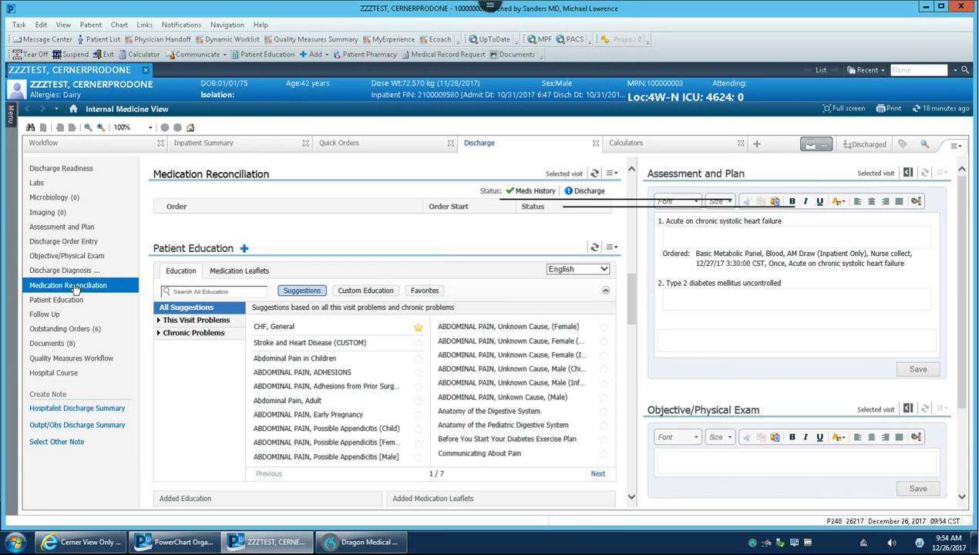
{"action": "left_click", "coordinate": [583, 202]}
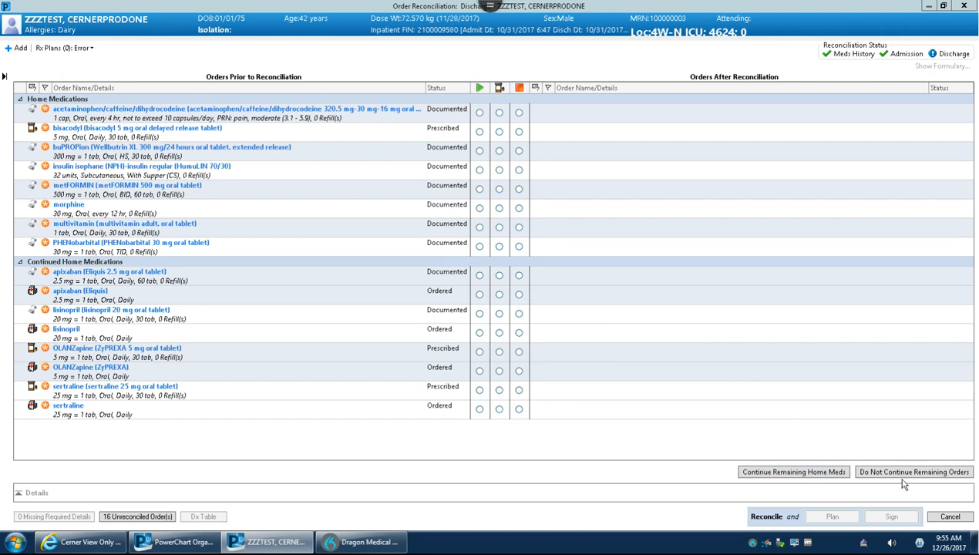
{"action": "left_click", "coordinate": [823, 473]}
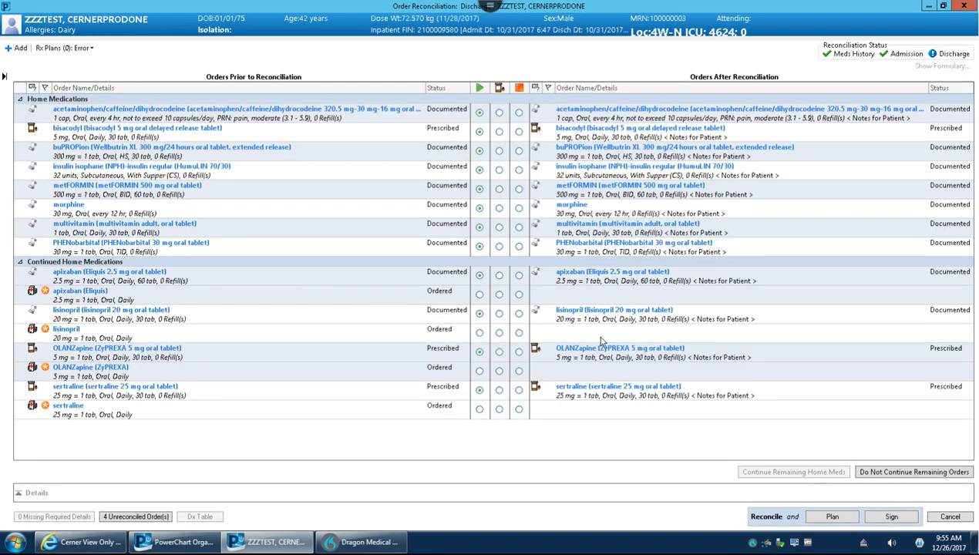
{"action": "left_click", "coordinate": [930, 473]}
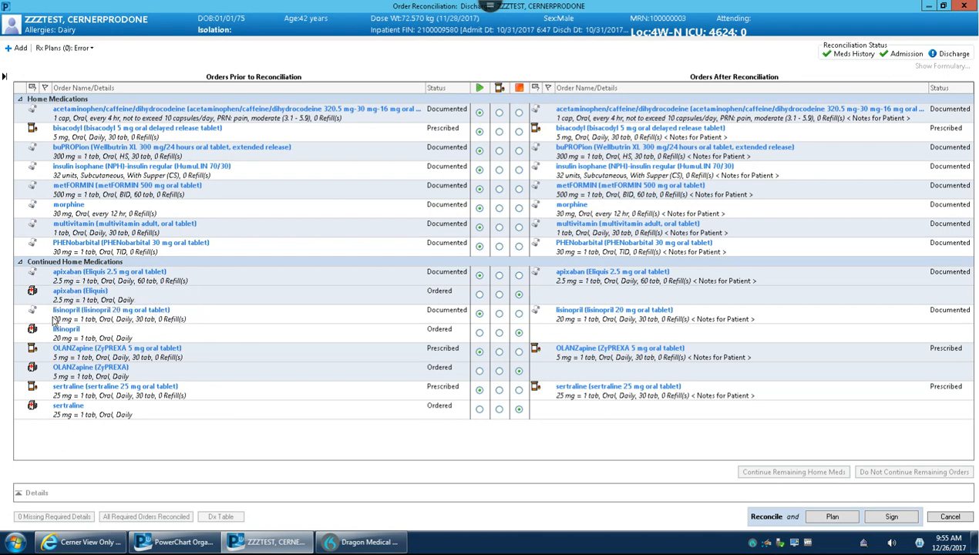
In the discharge reconciliation, discontinue buPROPion and convert the documented metFORMIN 500 mg oral tablet into a new prescription.
{"action": "mouse_move", "coordinate": [33, 314]}
{"action": "left_click", "coordinate": [519, 152]}
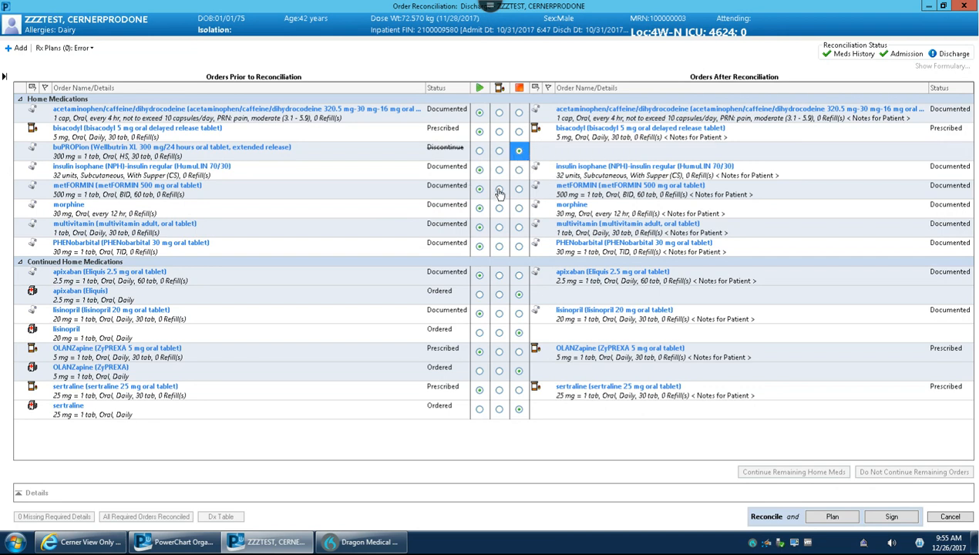
{"action": "left_click", "coordinate": [499, 189]}
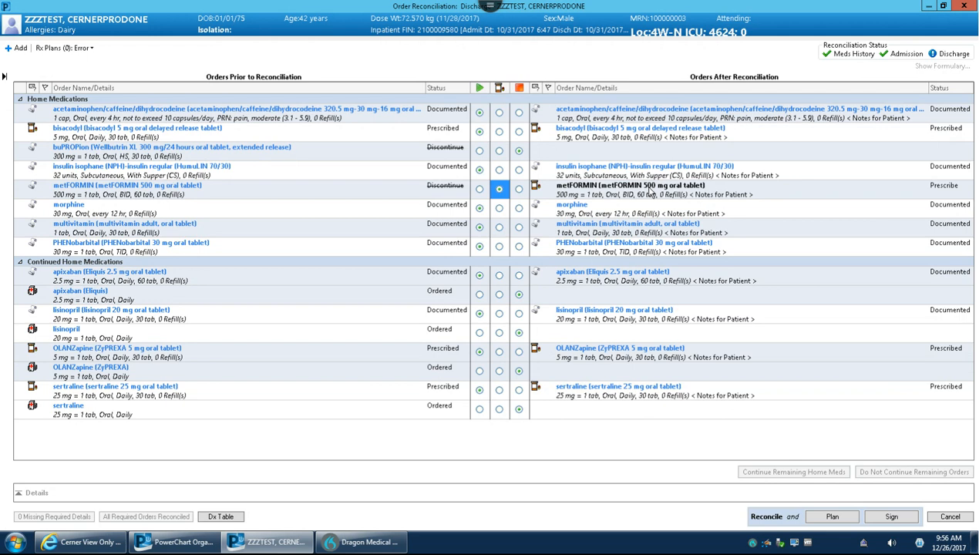
Open the metFORMIN prescription's routing, set it to send to Printer, and try the Rx printers among the favorite output devices.
{"action": "left_click", "coordinate": [661, 190]}
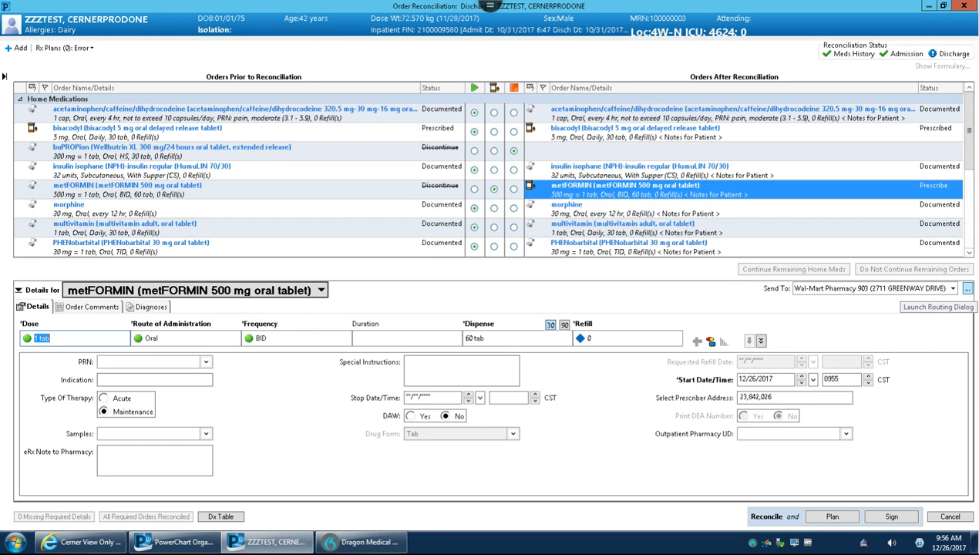
{"action": "left_click", "coordinate": [967, 288]}
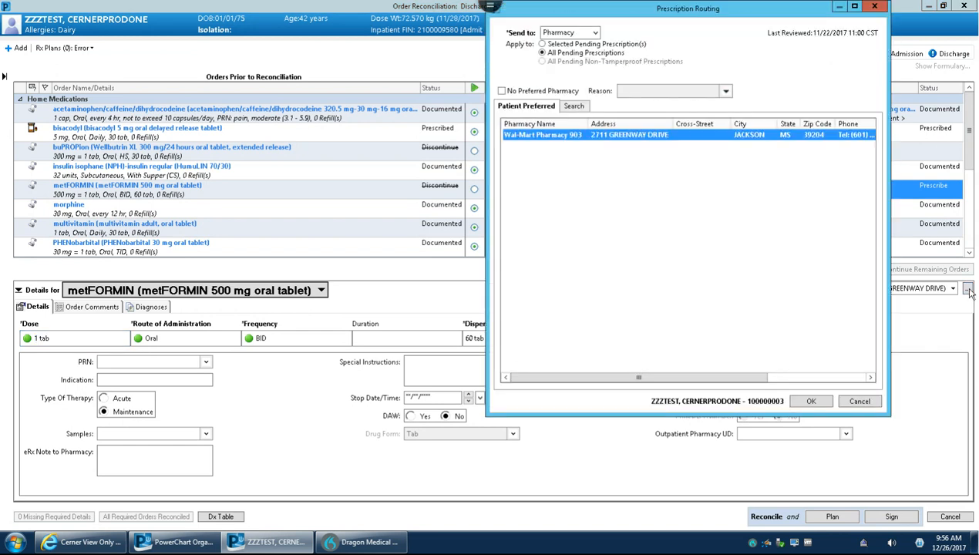
{"action": "left_click", "coordinate": [594, 32]}
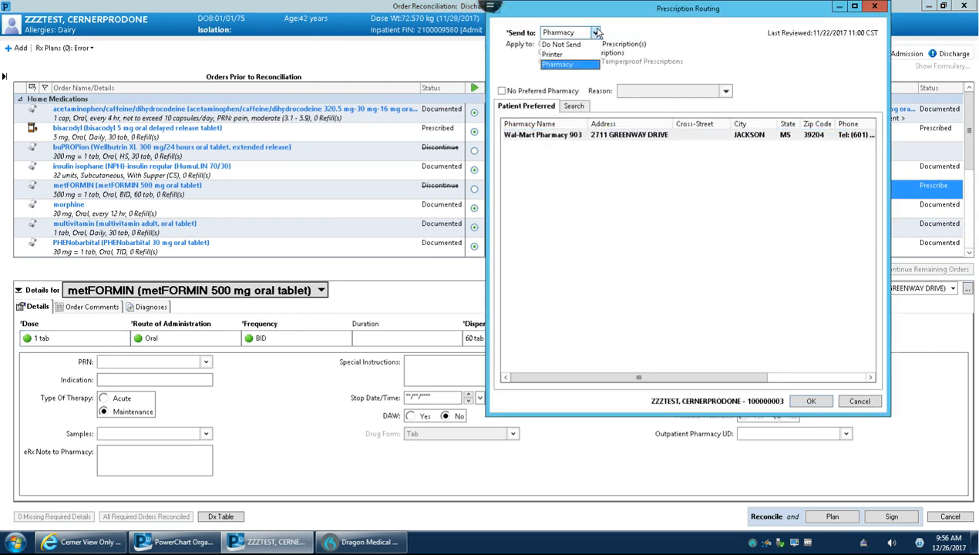
{"action": "left_click", "coordinate": [564, 54]}
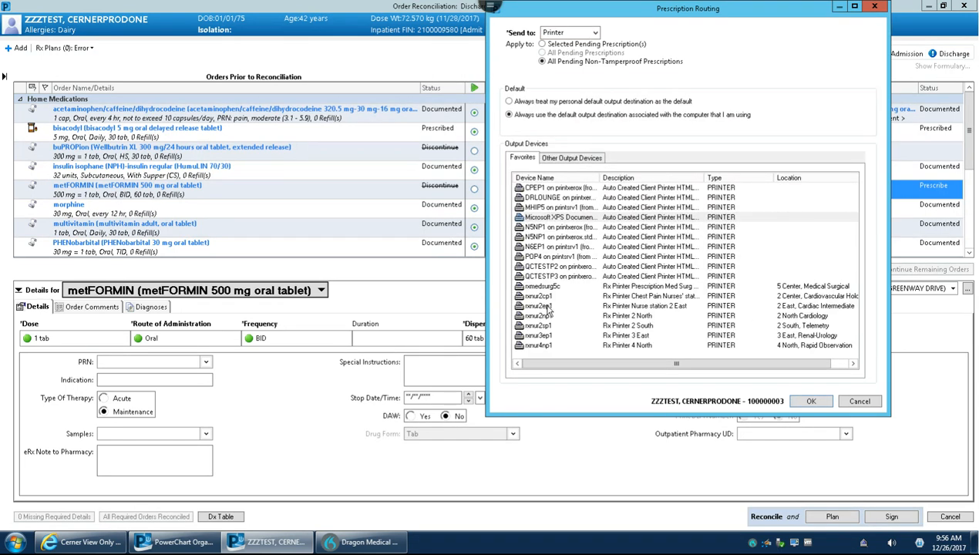
{"action": "left_click", "coordinate": [547, 327]}
{"action": "left_click", "coordinate": [546, 313]}
{"action": "left_click", "coordinate": [619, 295]}
{"action": "left_click", "coordinate": [599, 316]}
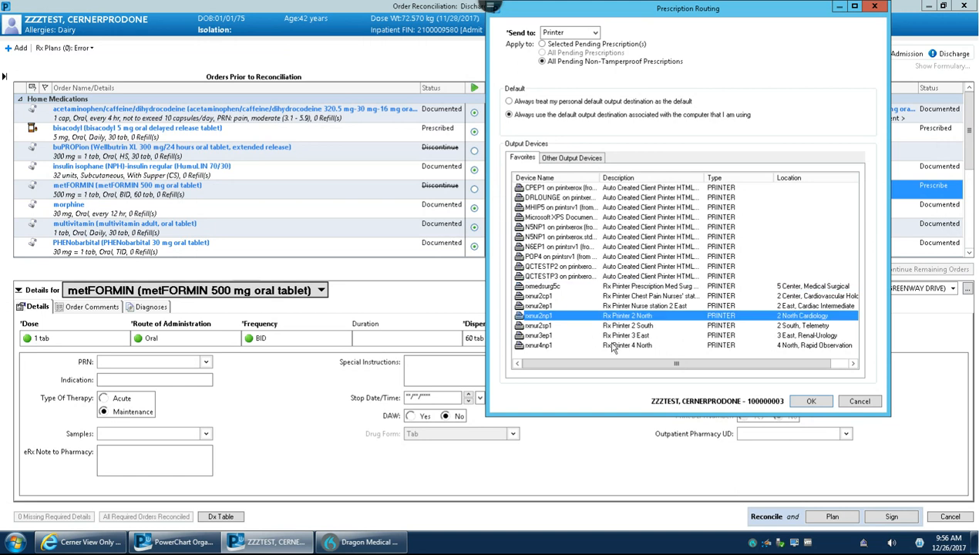
{"action": "left_click", "coordinate": [630, 327]}
{"action": "left_click", "coordinate": [705, 344]}
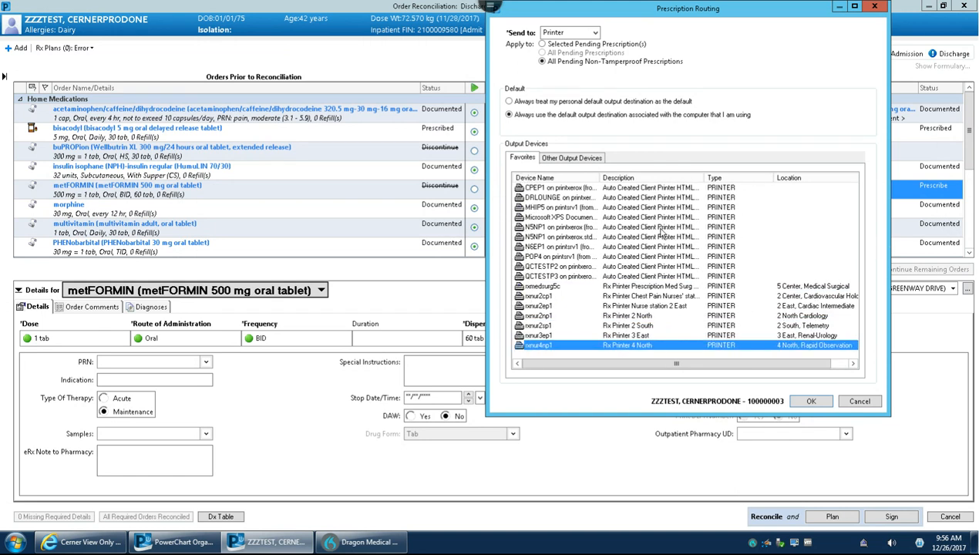
Find the 5 East, Womens Surgical printer rxnur5ep1 under St Dominic Hospital in the other output devices and add it to the favorites.
{"action": "left_click", "coordinate": [573, 159]}
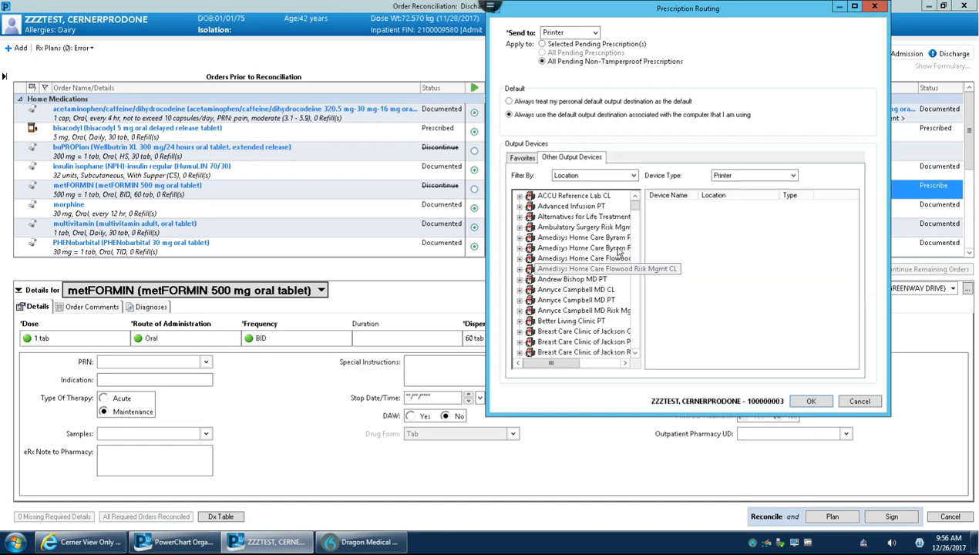
{"action": "mouse_move", "coordinate": [635, 202]}
{"action": "left_mouse_down"}
{"action": "mouse_move", "coordinate": [633, 348]}
{"action": "mouse_move", "coordinate": [634, 291]}
{"action": "left_mouse_up"}
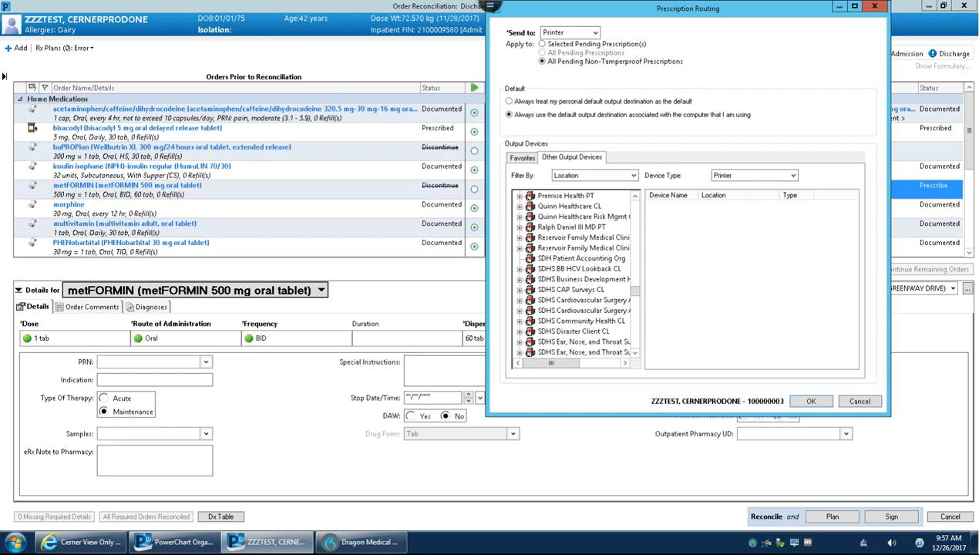
{"action": "left_click_drag", "start_coordinate": [634, 291], "coordinate": [635, 328]}
{"action": "left_click", "coordinate": [519, 268]}
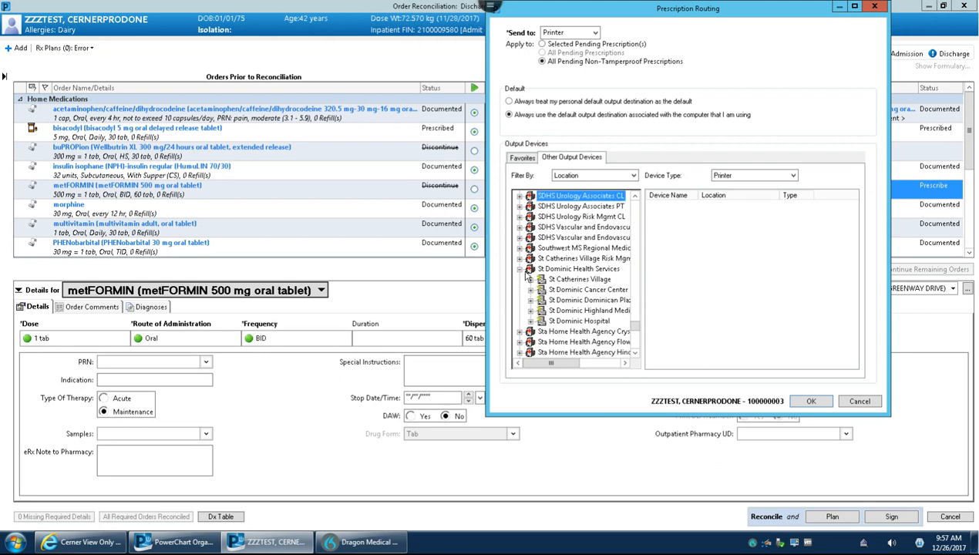
{"action": "left_click", "coordinate": [573, 322]}
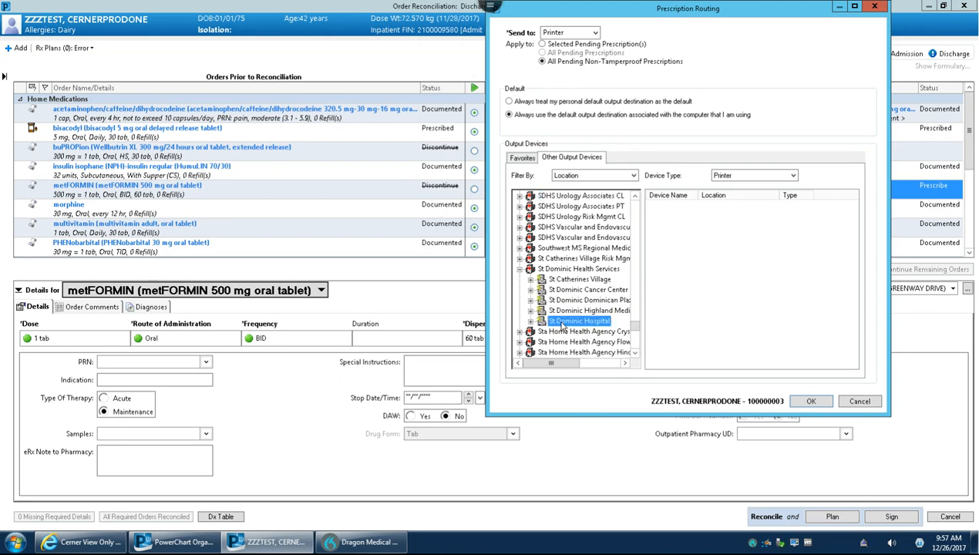
{"action": "left_click", "coordinate": [530, 321]}
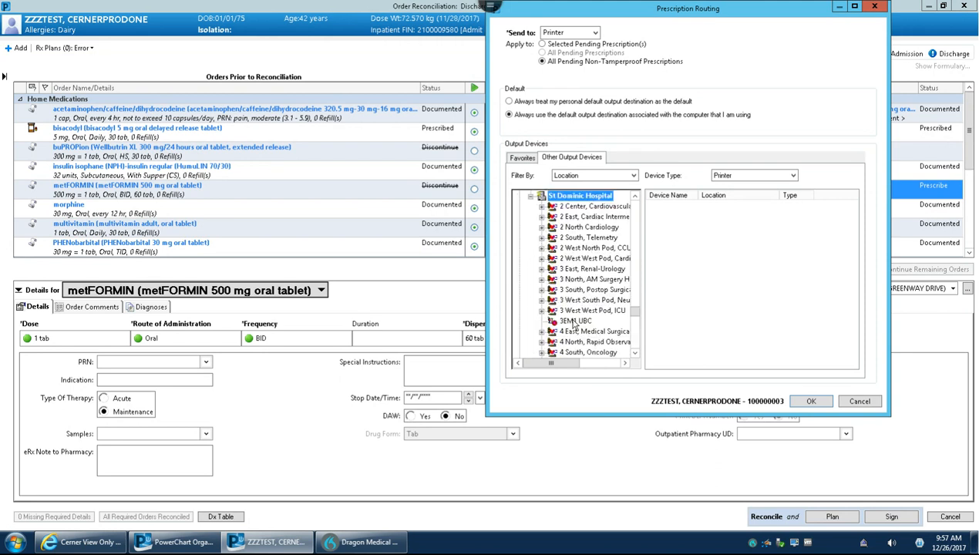
{"action": "scroll", "coordinate": [623, 269], "scroll_direction": "down", "scroll_amount": 3}
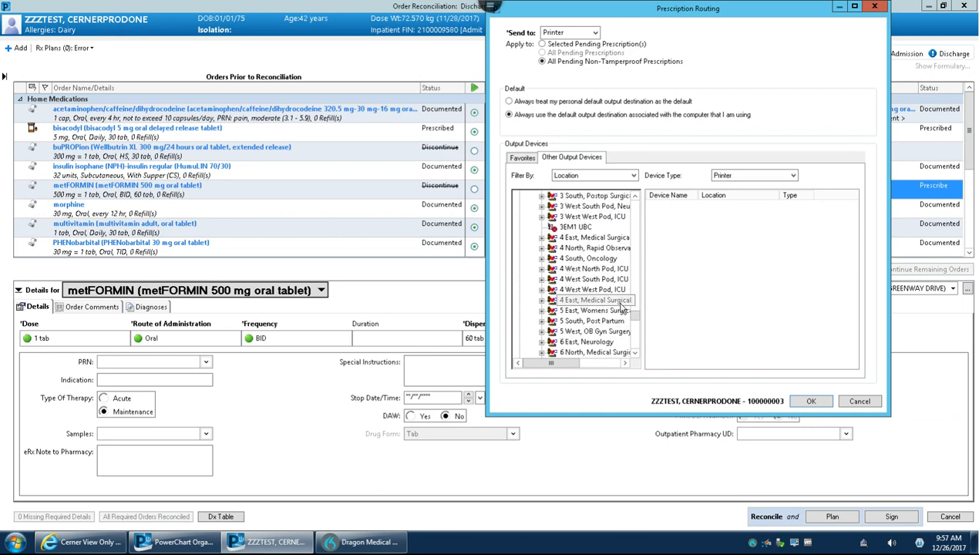
{"action": "left_click", "coordinate": [594, 299]}
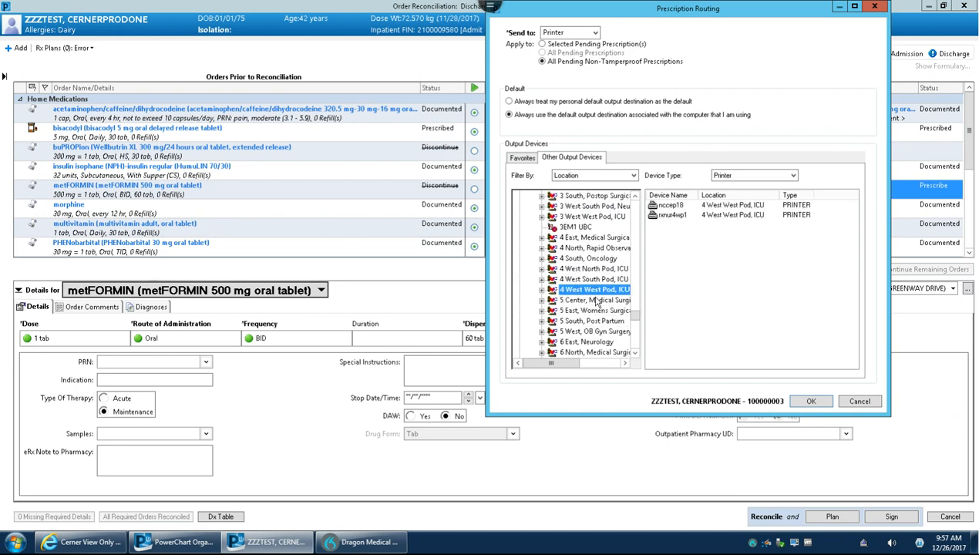
{"action": "left_click", "coordinate": [593, 310]}
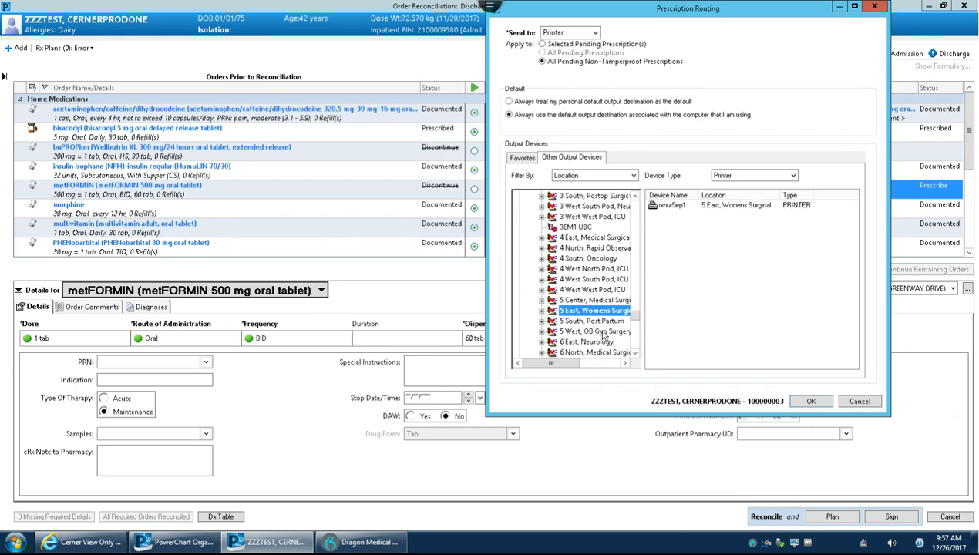
{"action": "left_click", "coordinate": [674, 207]}
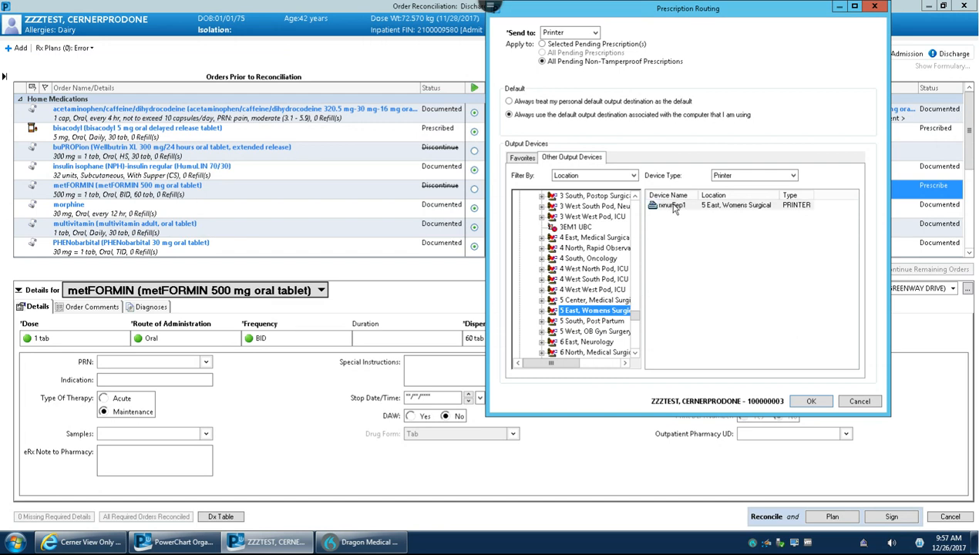
{"action": "right_click", "coordinate": [675, 207]}
{"action": "left_click", "coordinate": [714, 213]}
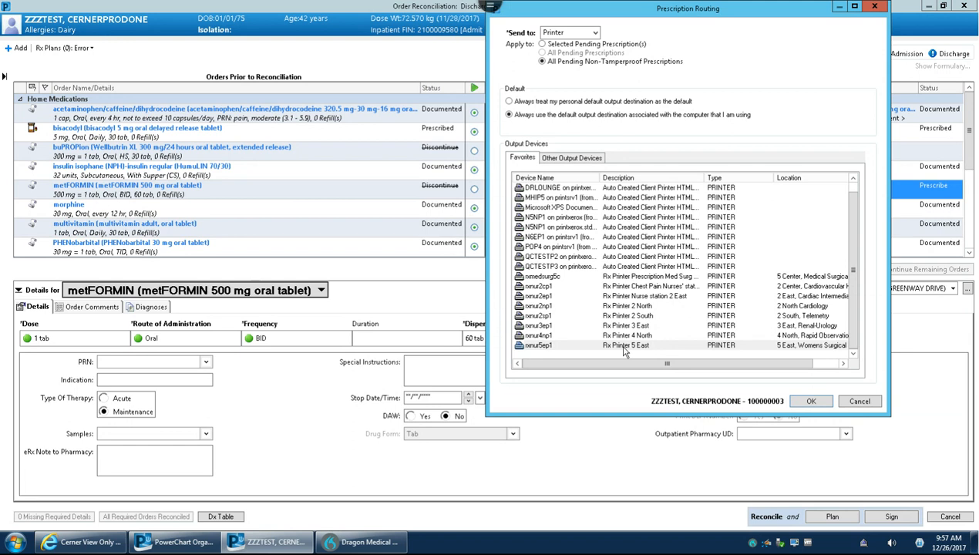
Add the 5 South, Post Partum printer rxnur5sp1 to the favorites, and route the metFORMIN prescription to rxnur5ep1.
{"action": "left_click", "coordinate": [574, 160]}
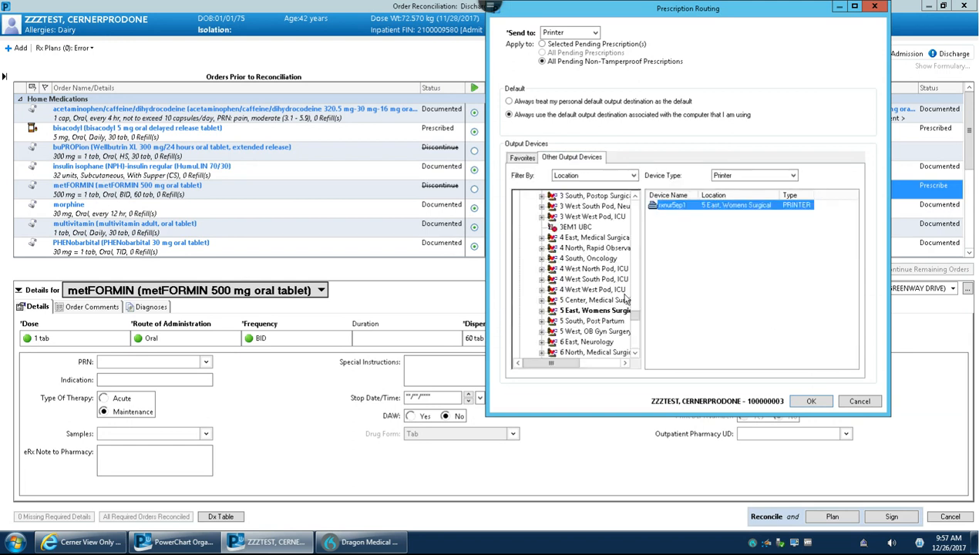
{"action": "left_click", "coordinate": [593, 320]}
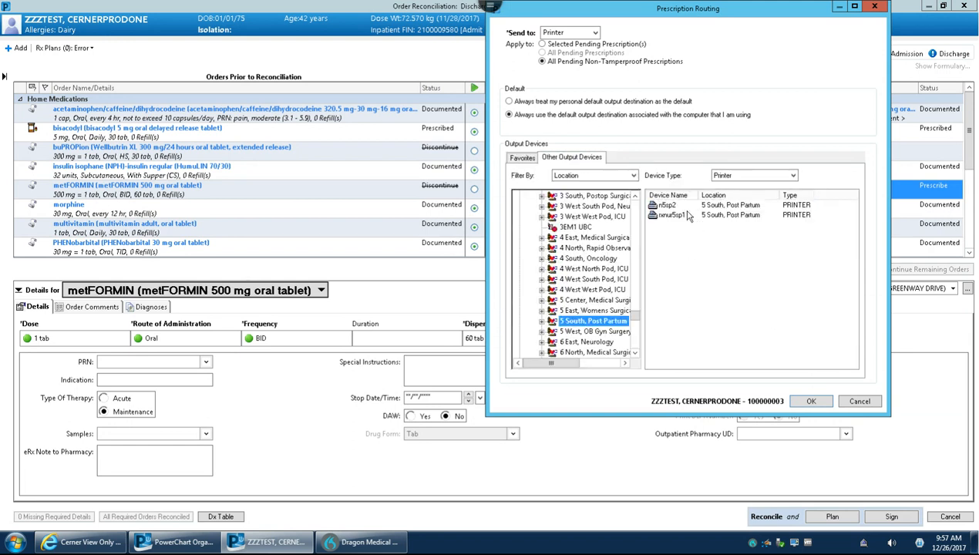
{"action": "left_click", "coordinate": [671, 216]}
{"action": "right_click", "coordinate": [670, 217]}
{"action": "left_click", "coordinate": [688, 229]}
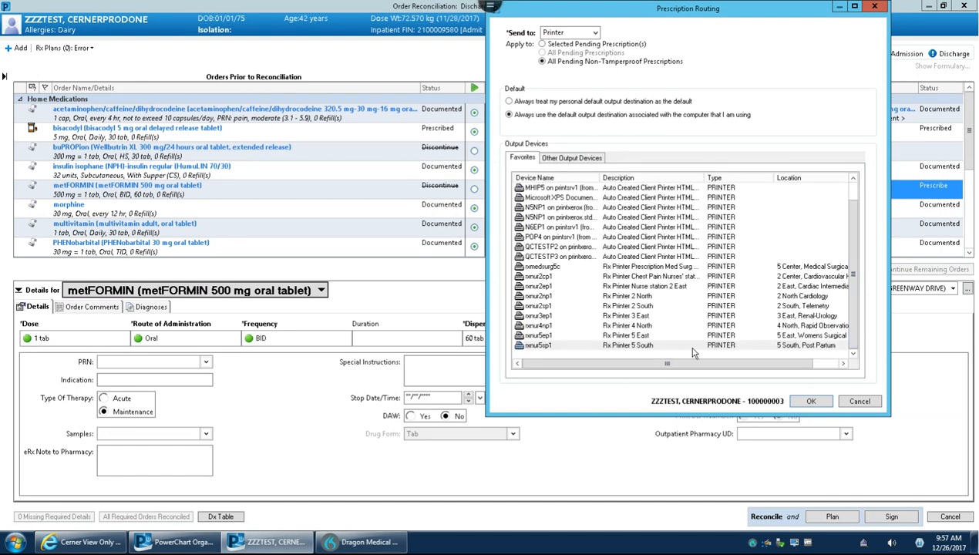
{"action": "left_click", "coordinate": [644, 335]}
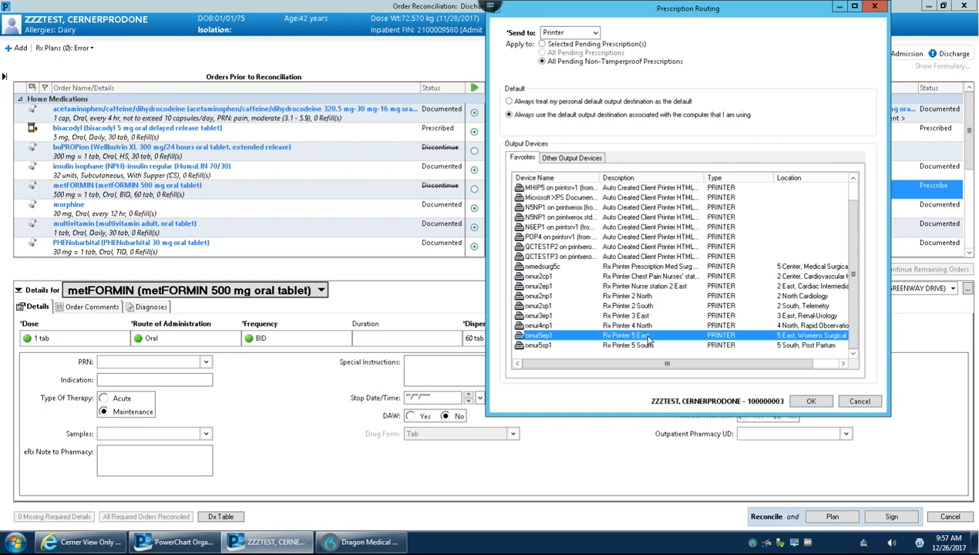
{"action": "left_click", "coordinate": [811, 401]}
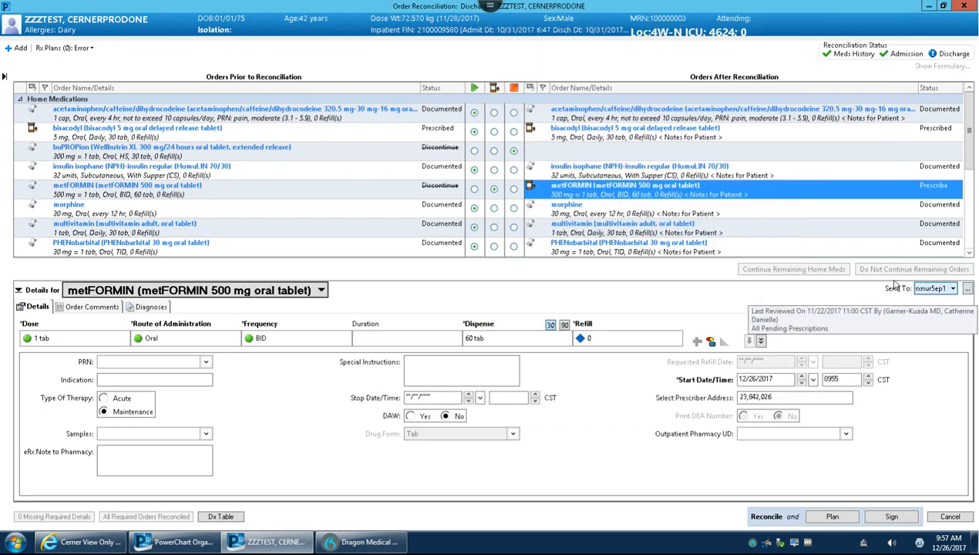
Review the order information of the continued OLANZapine (ZyPREXA 5 mg oral tablet) prescription and close it.
{"action": "left_click_drag", "start_coordinate": [969, 169], "coordinate": [972, 242]}
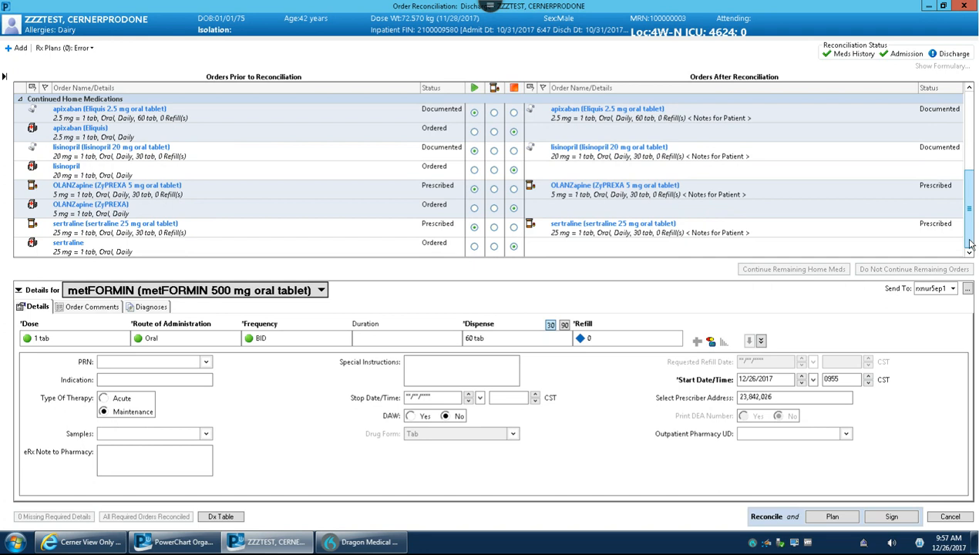
{"action": "left_click", "coordinate": [616, 191]}
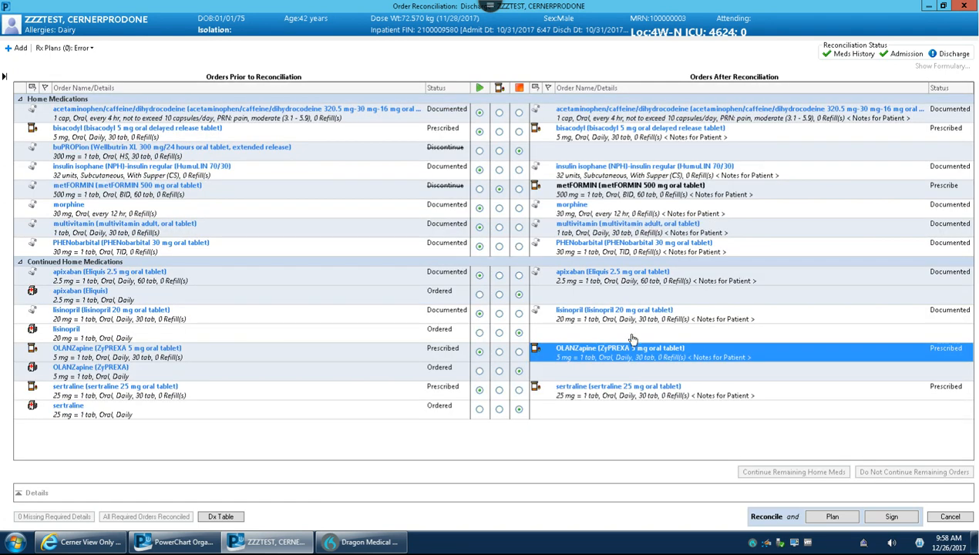
{"action": "double_click", "coordinate": [621, 348]}
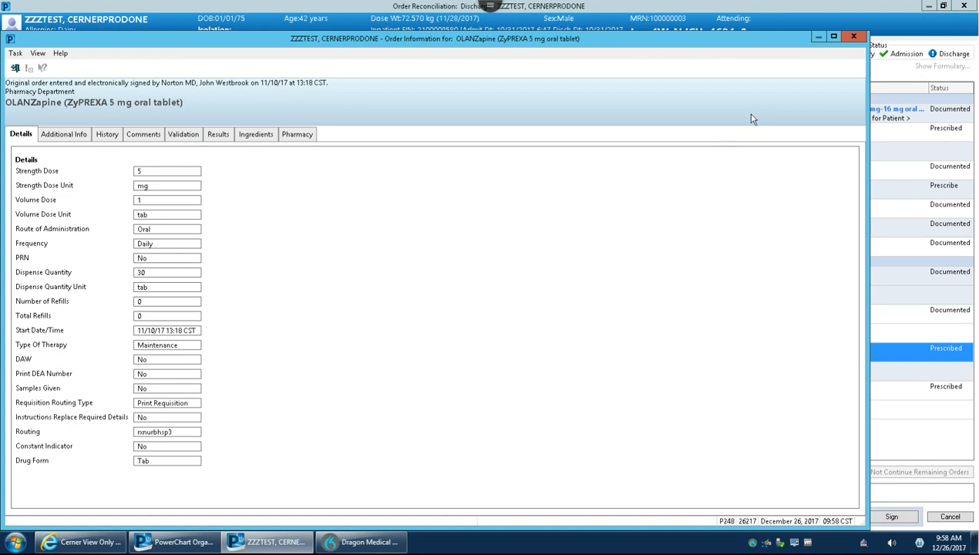
{"action": "left_click", "coordinate": [853, 37]}
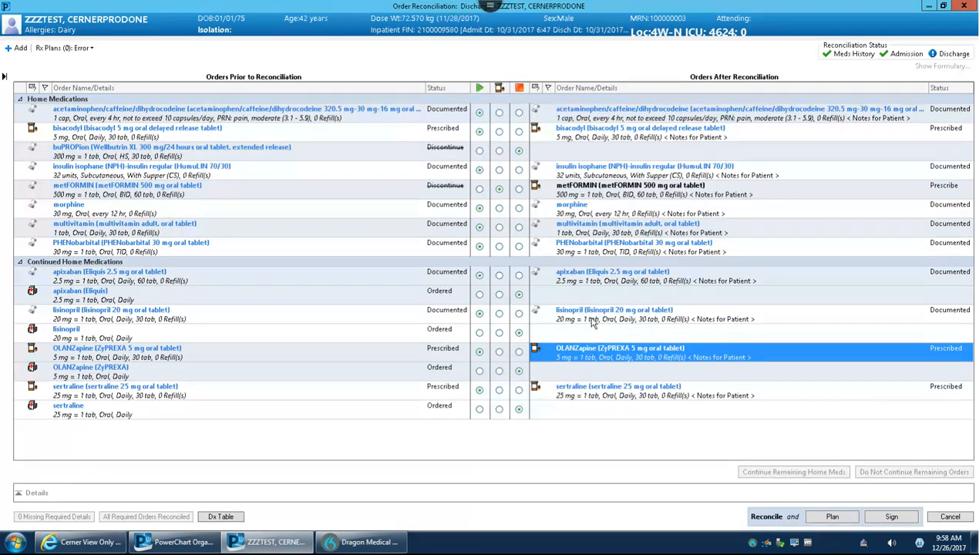
Review the order information of the documented lisinopril 20 mg oral tablet, close it, and keep the home medication marked as continued.
{"action": "left_click", "coordinate": [629, 324]}
{"action": "double_click", "coordinate": [647, 312]}
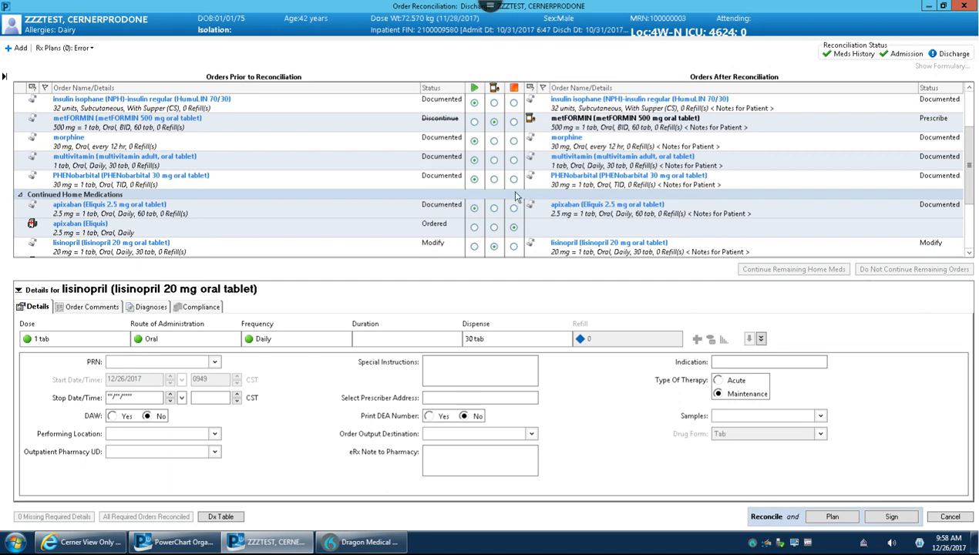
{"action": "double_click", "coordinate": [586, 246]}
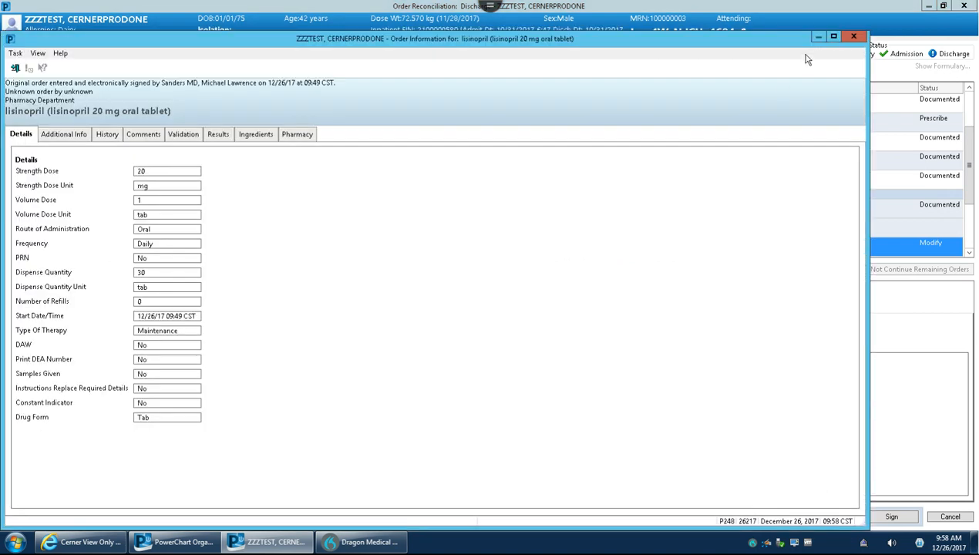
{"action": "left_click", "coordinate": [853, 37]}
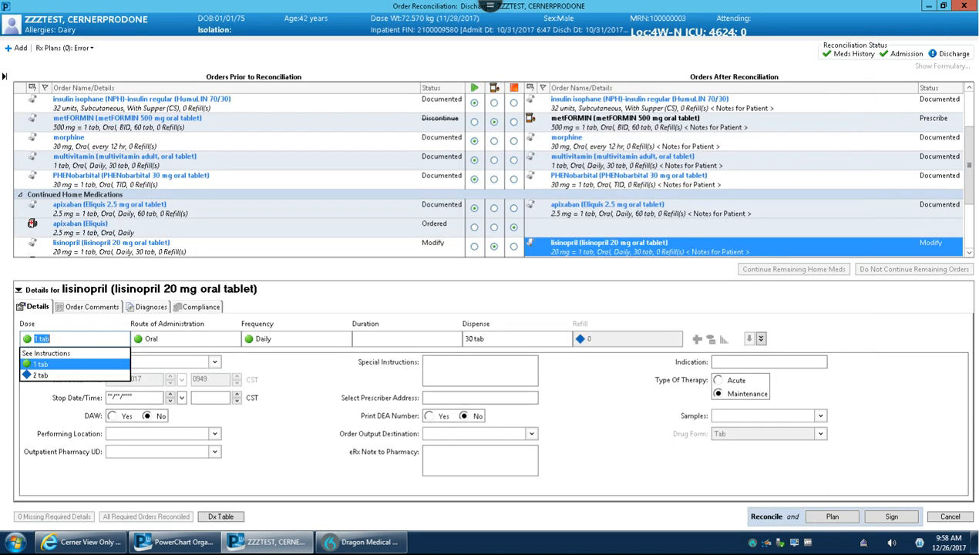
{"action": "left_click", "coordinate": [474, 247]}
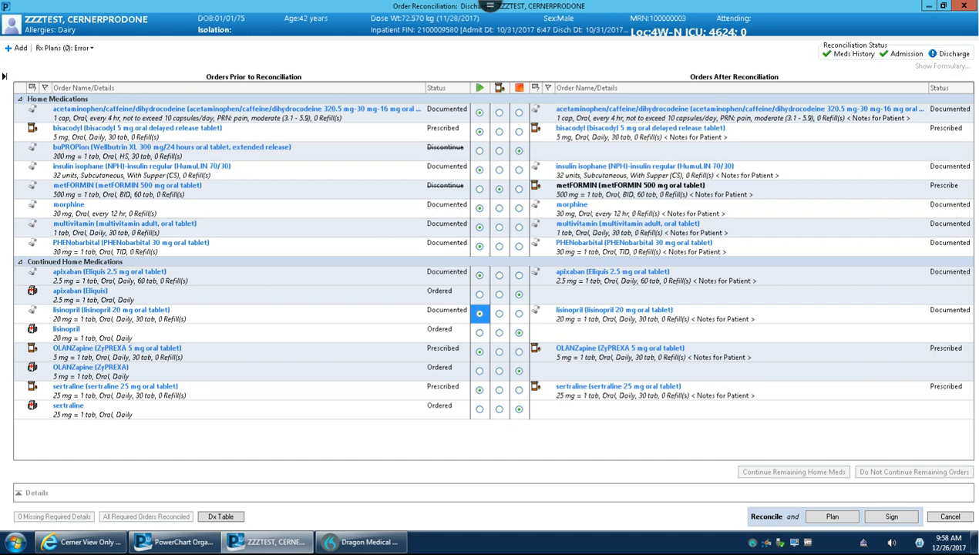
Convert the home lisinopril 20 mg oral tablet to a new prescription, try routing it to Wal-Mart Pharmacy 903, and set it to printer rxnur5ep1.
{"action": "left_click", "coordinate": [498, 313]}
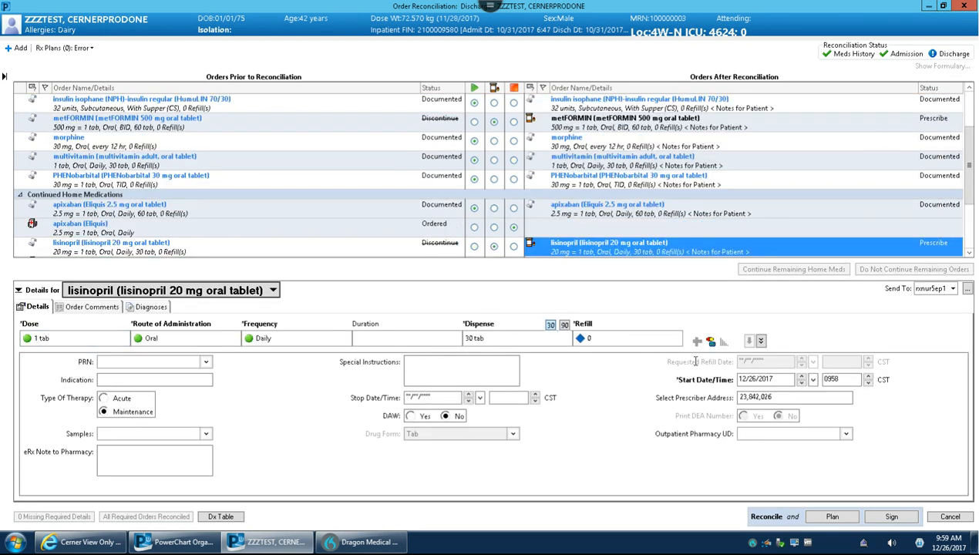
{"action": "left_click", "coordinate": [953, 289]}
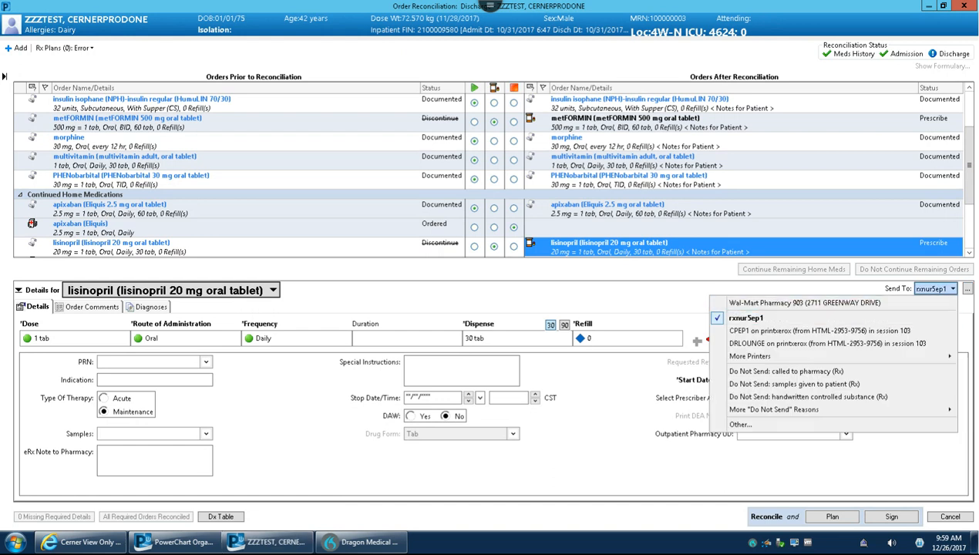
{"action": "left_click", "coordinate": [810, 303]}
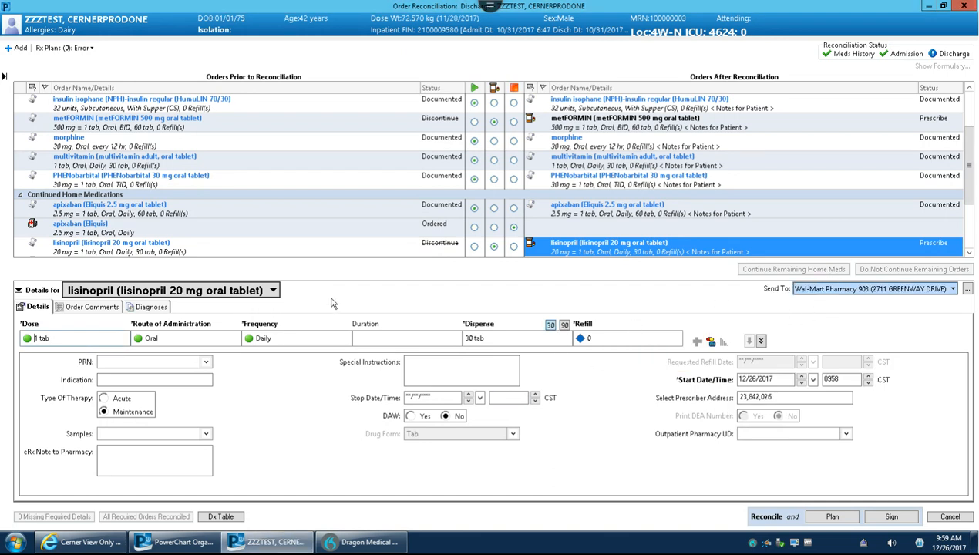
{"action": "left_click", "coordinate": [952, 289]}
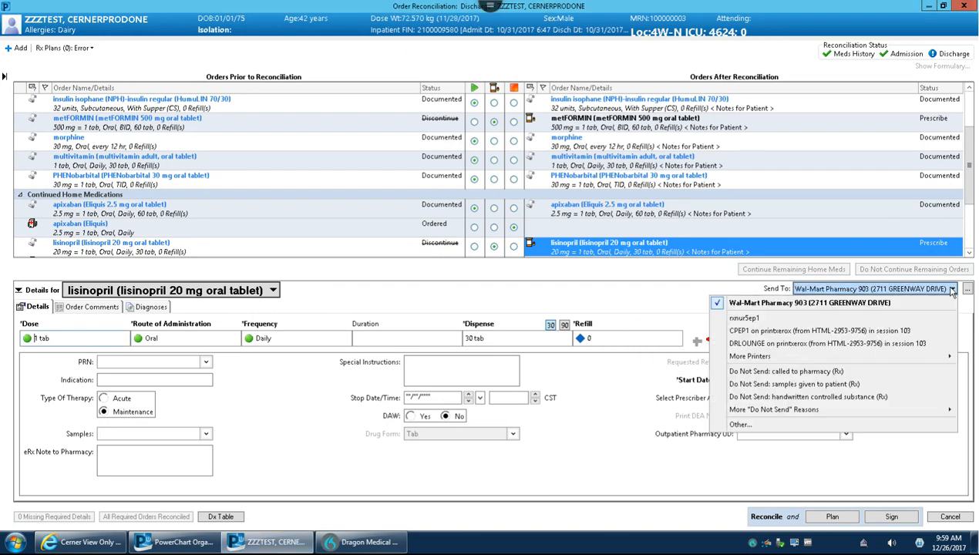
{"action": "left_click", "coordinate": [749, 322]}
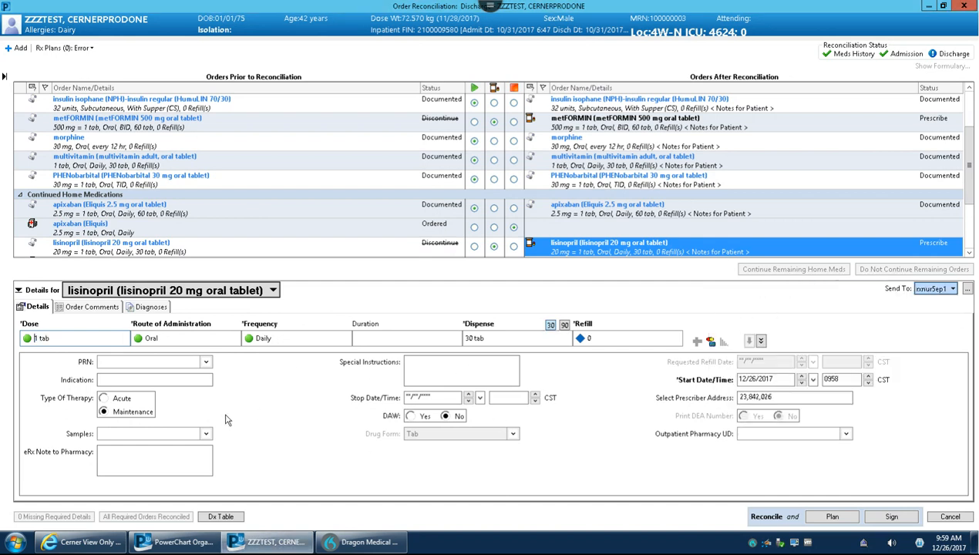
Try Acute as the lisinopril therapy type, set it back to Maintenance, and reconcile the discharge orders as planned without signing.
{"action": "left_click", "coordinate": [104, 399]}
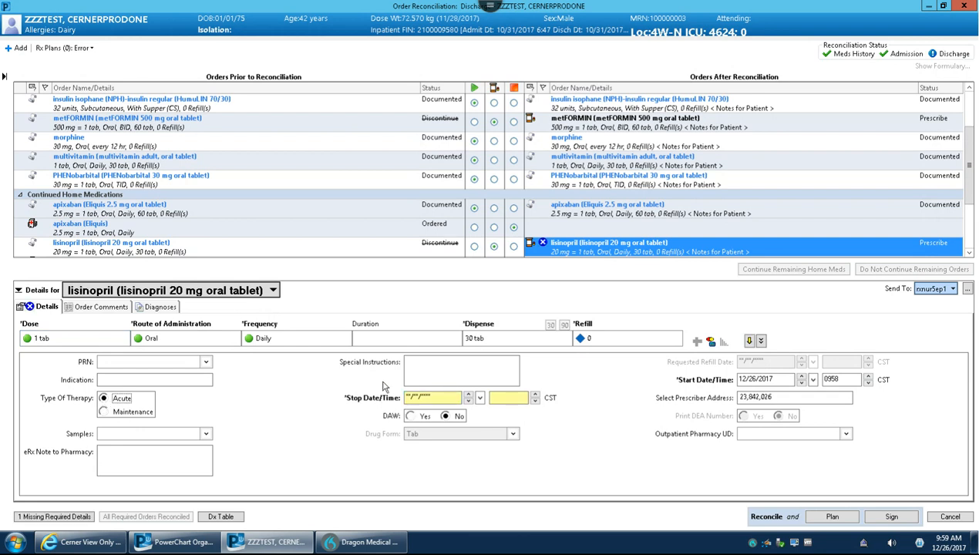
{"action": "left_click", "coordinate": [103, 412]}
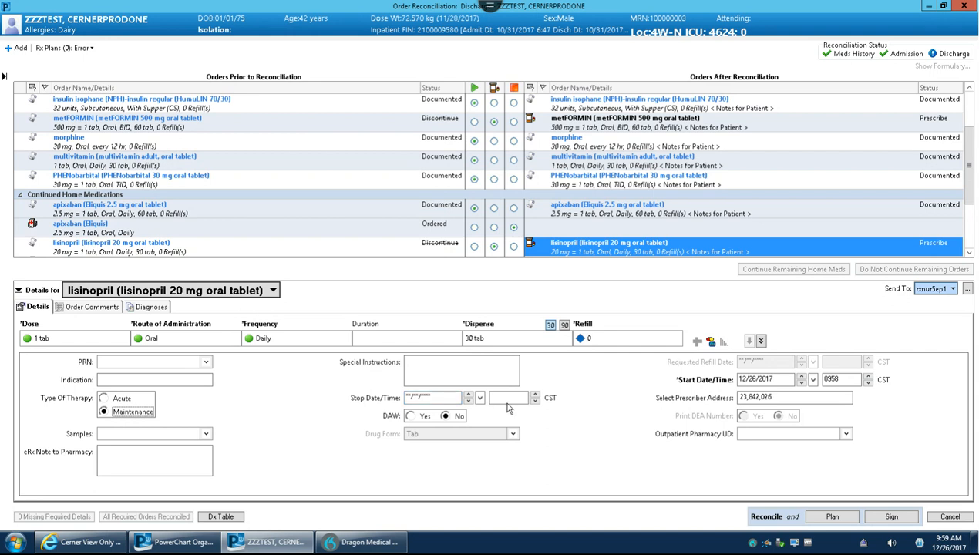
{"action": "scroll", "coordinate": [963, 169], "scroll_direction": "down", "scroll_amount": 2}
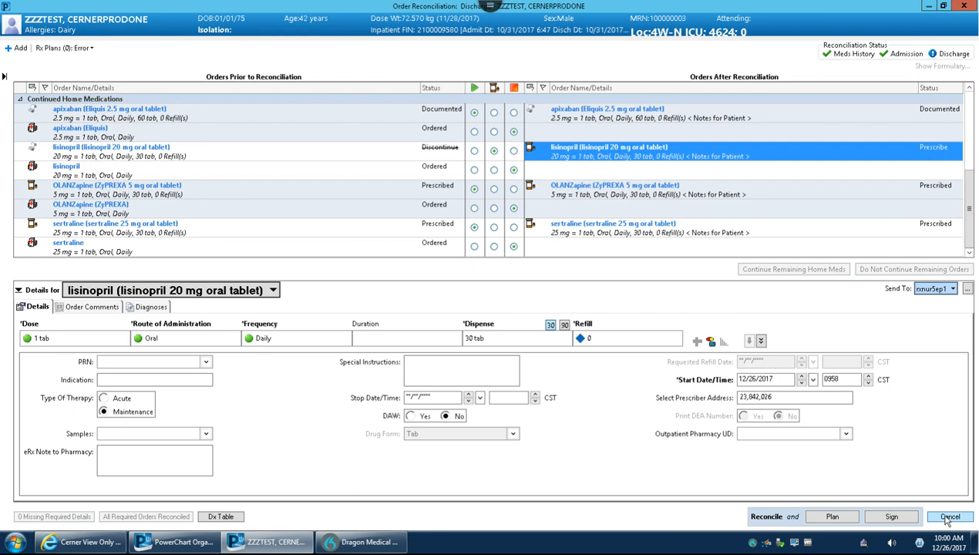
{"action": "left_click", "coordinate": [832, 517]}
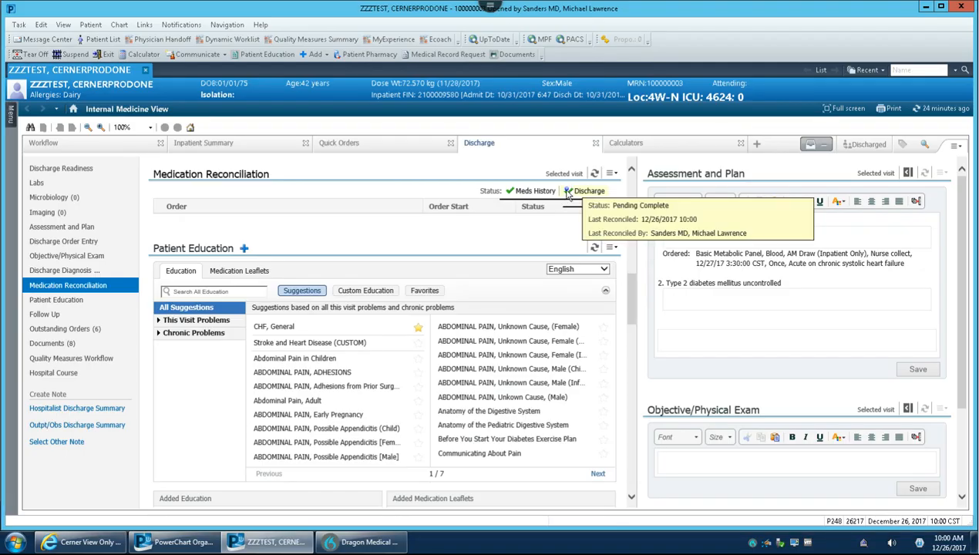
Reopen the planned discharge reconciliation to review its orders, cancel out of it, and look over the discharge page.
{"action": "left_click", "coordinate": [586, 192]}
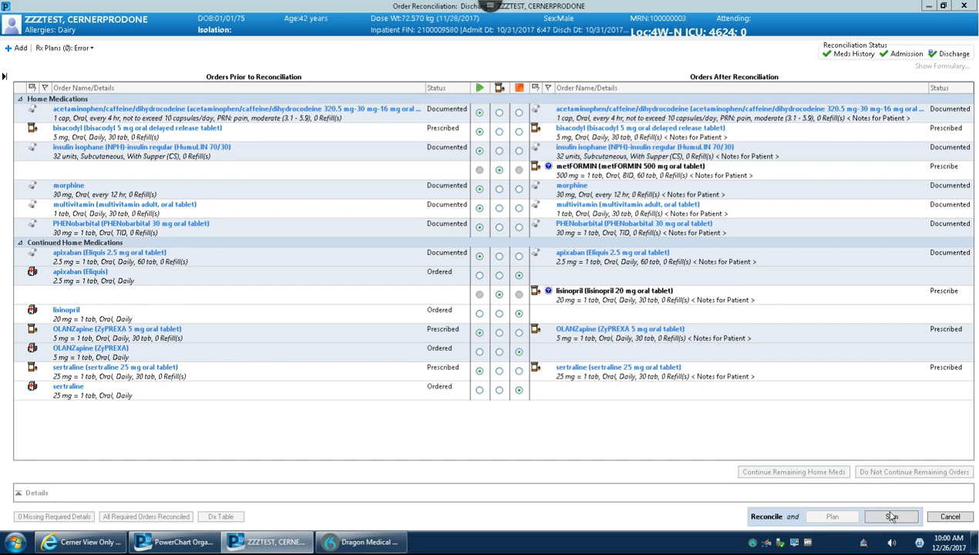
{"action": "left_click", "coordinate": [942, 517]}
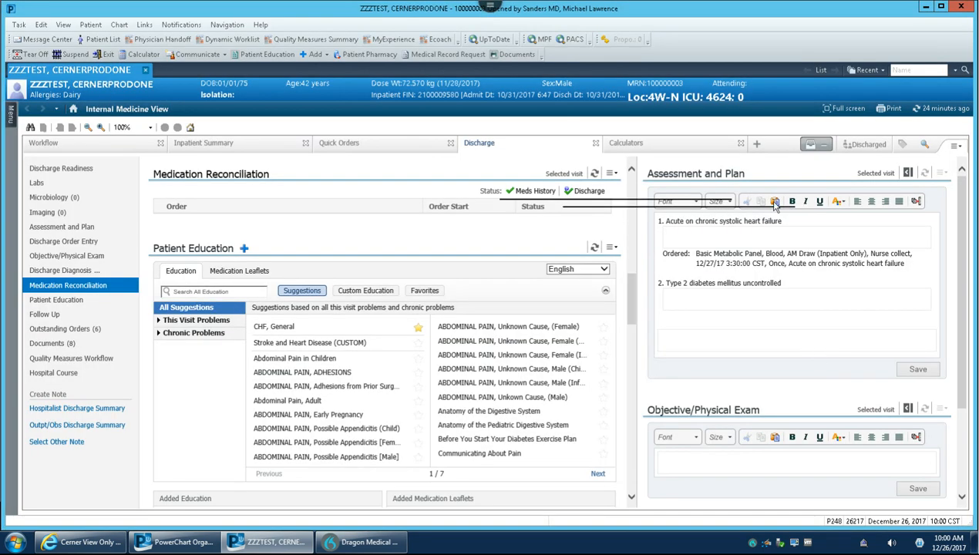
{"action": "scroll", "coordinate": [516, 181], "scroll_direction": "down", "scroll_amount": 4}
{"action": "scroll", "coordinate": [207, 194], "scroll_direction": "up", "scroll_amount": 5}
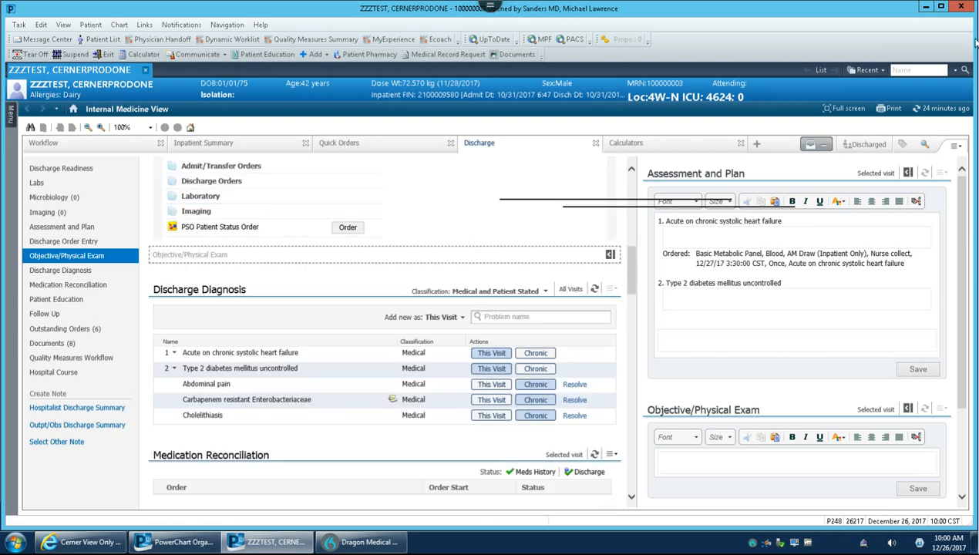